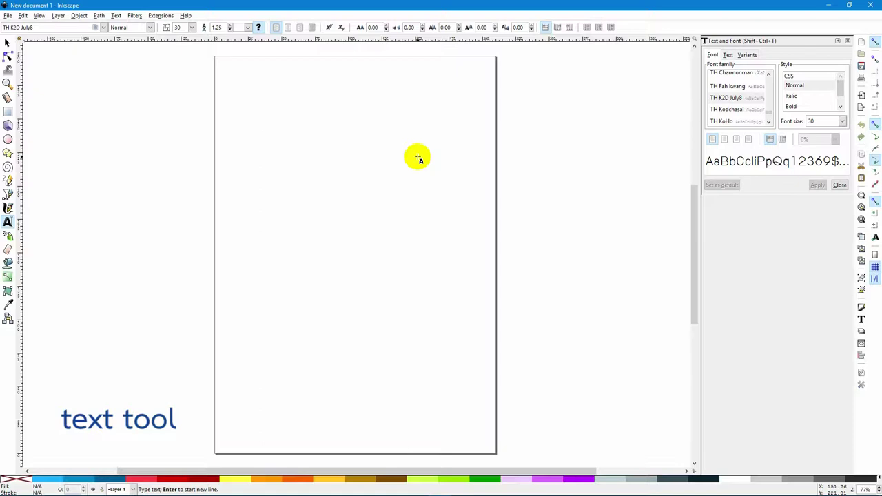
- Add the text "สุขสันต์วันเกิด" on the upper part of the page and shift it slightly toward the page centre
text(ส)
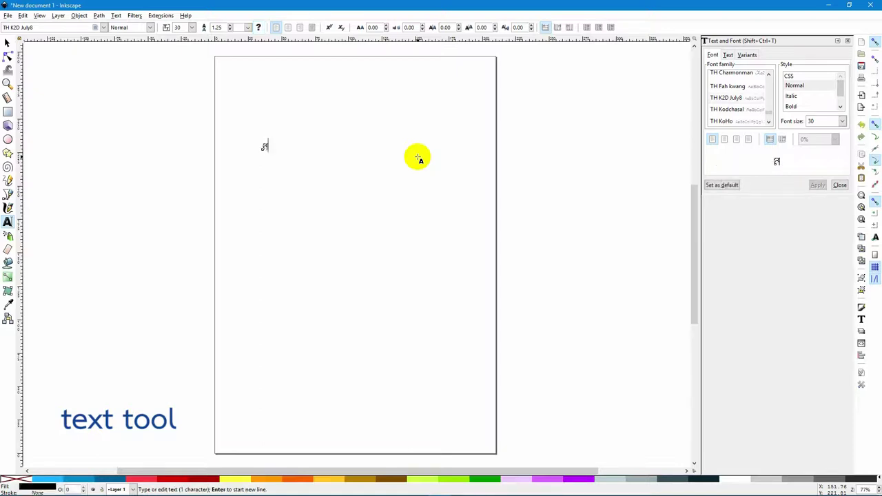
text(ุขสันต์วันเกิด)
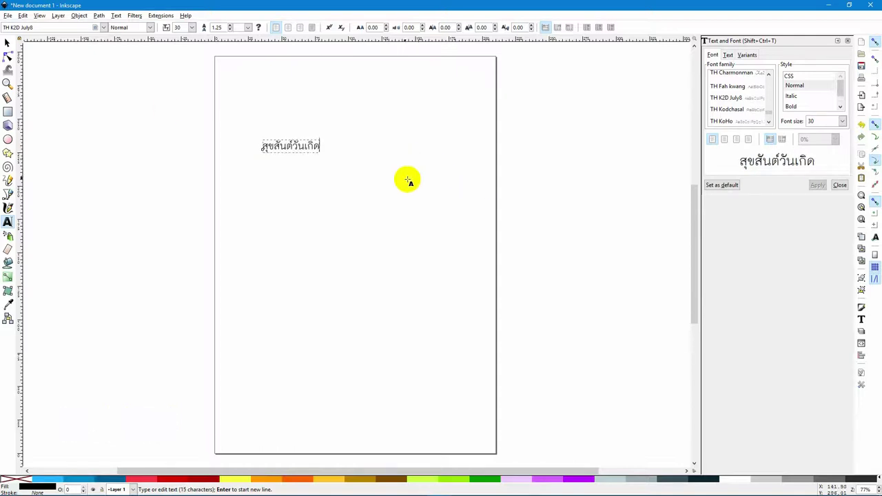
click(8, 43)
drag(306, 144, 322, 140)
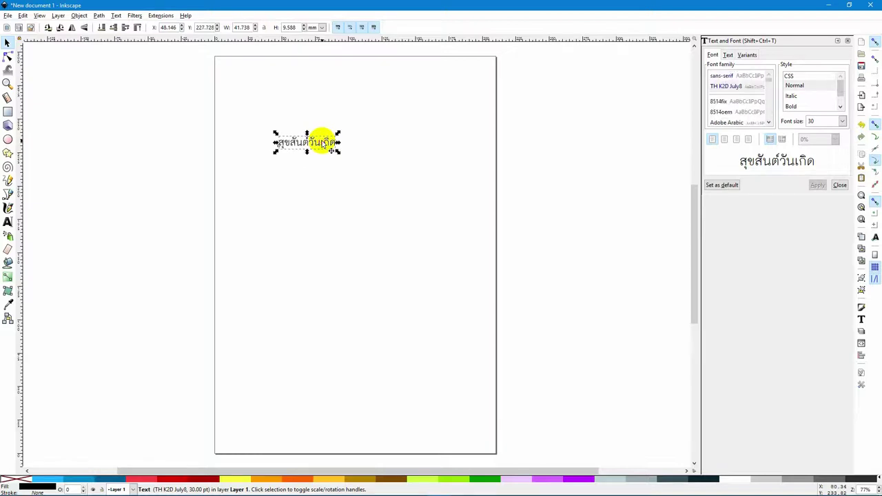
- Apply the WP DOMINO novel font in Normal style to the Thai greeting
drag(769, 82, 772, 121)
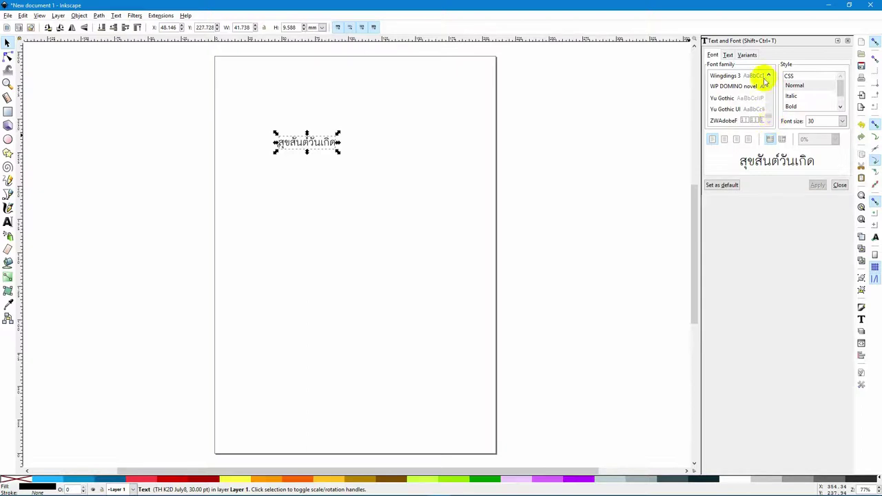
click(738, 89)
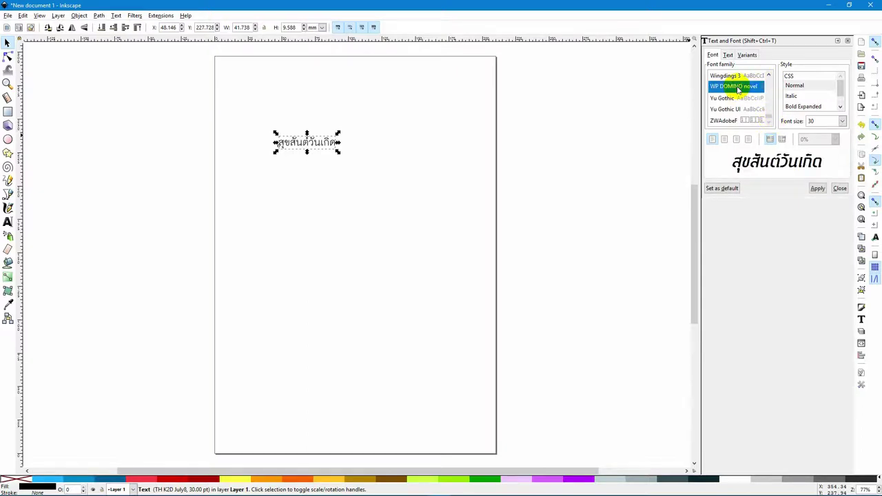
click(793, 96)
click(797, 86)
click(794, 97)
click(794, 107)
click(793, 96)
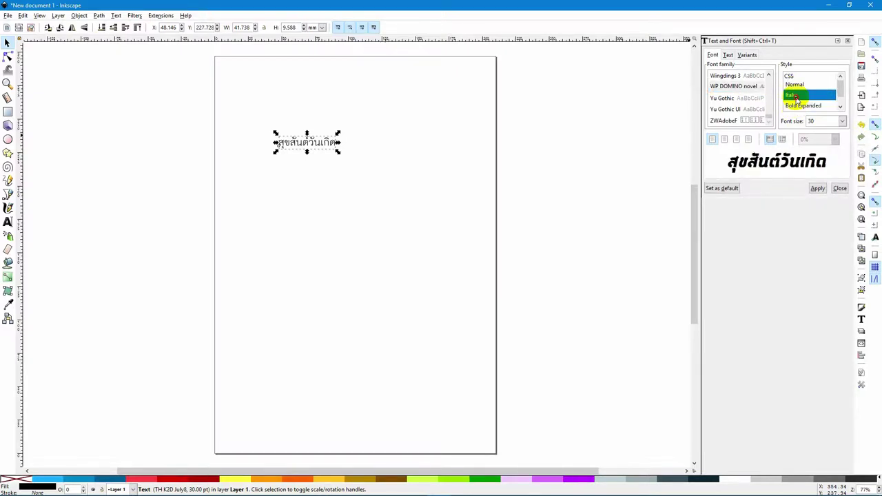
click(796, 86)
click(817, 188)
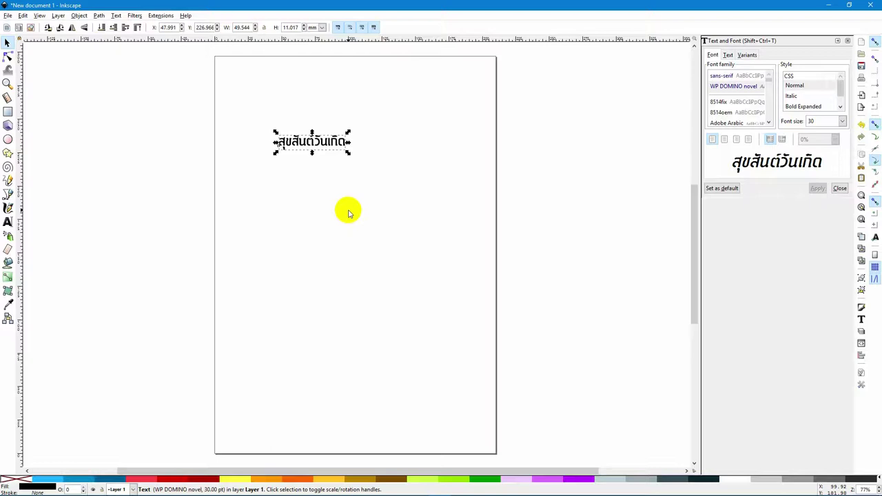
- Enlarge the Thai greeting to about 124 mm wide and move it down, centred across the page
drag(348, 153, 449, 221)
drag(410, 157, 407, 205)
click(394, 148)
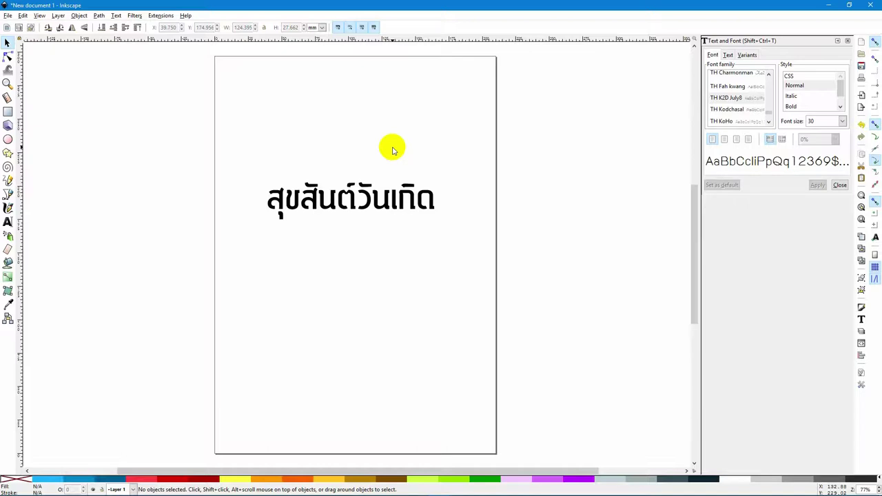
- Draw a thin dark blue rectangle about 127 mm wide and 7.5 mm high just below the Thai greeting
click(8, 112)
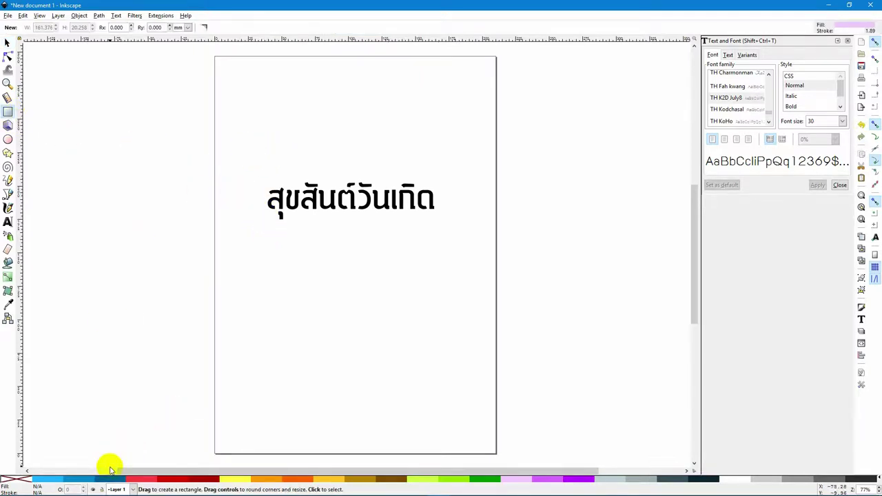
mouse_move(110, 482)
mouse_down()
mouse_move(266, 193)
mouse_move(265, 228)
mouse_move(439, 235)
mouse_up()
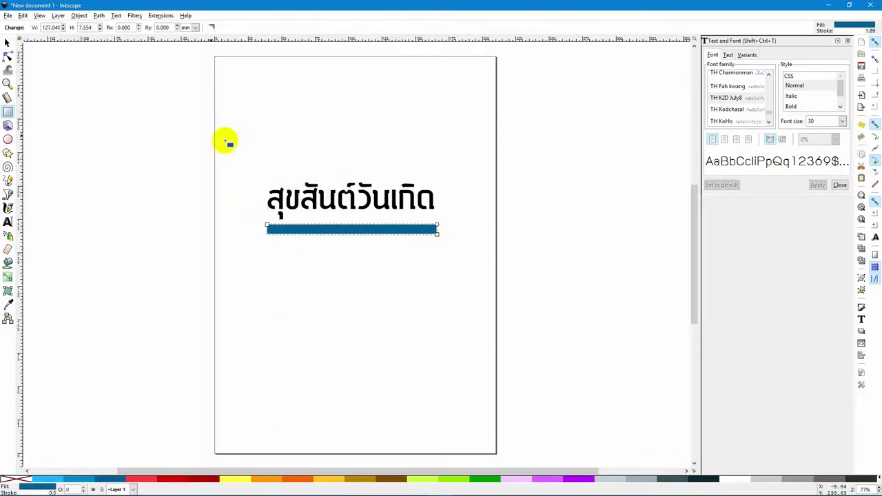
click(7, 43)
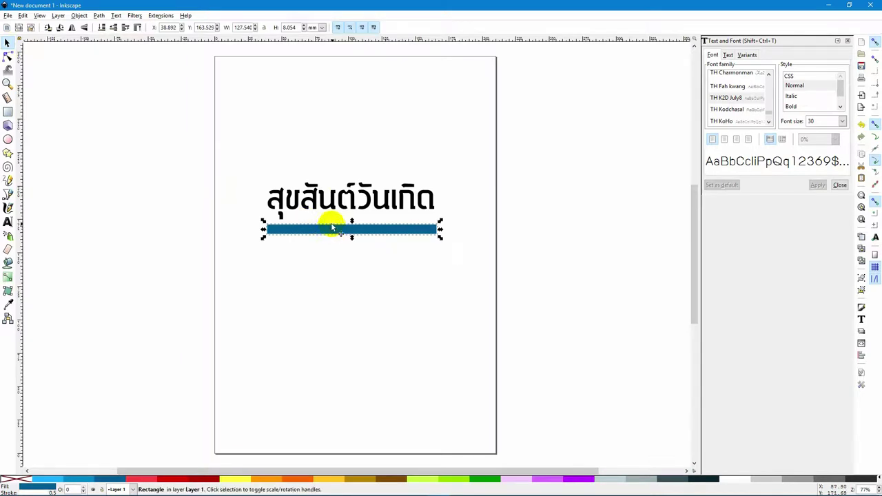
- Duplicate the dark blue bar twice, placing one copy above the Thai greeting and one well below the original bar
drag(331, 227, 366, 170)
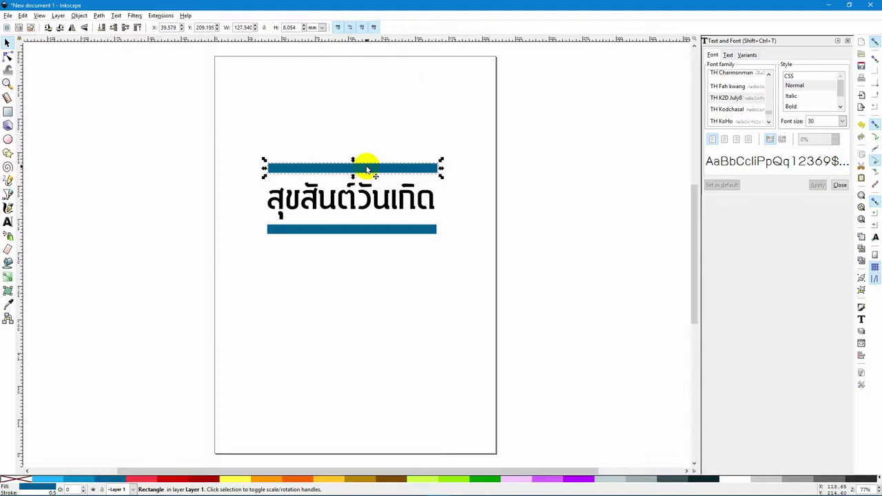
click(367, 170)
key(ctrl+d)
drag(379, 170, 377, 279)
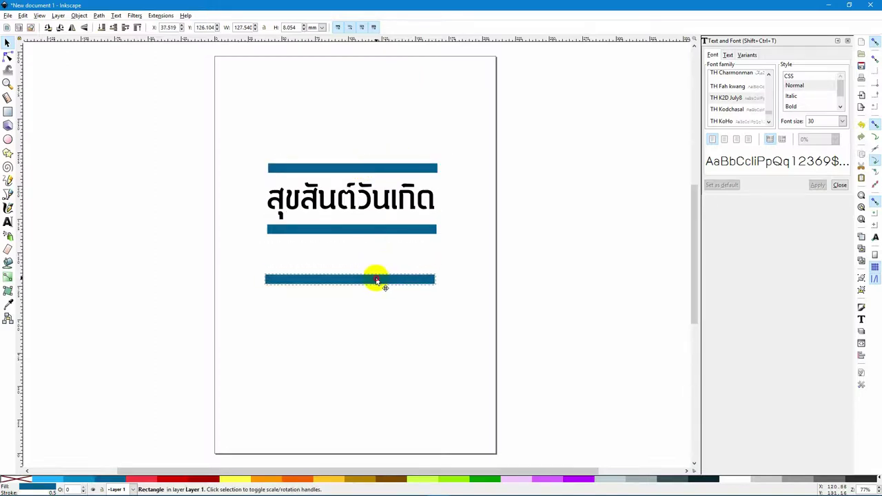
click(355, 321)
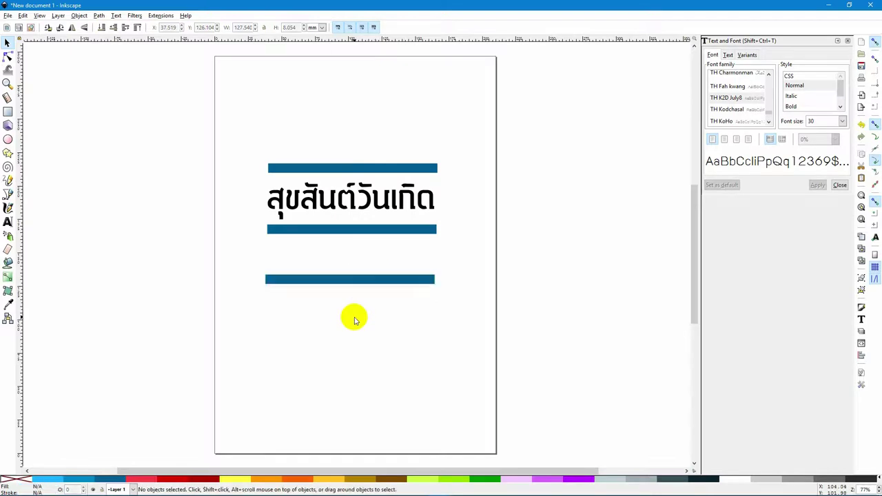
- Duplicate the lowest bar, stretch the copy to about 24 mm high, and fit it between the two lower bars
click(340, 281)
click(339, 281)
drag(354, 278, 362, 258)
key(Up)
key(Up)
key(Up)
key(Up)
key(Up)
key(Up)
key(Up)
key(Up)
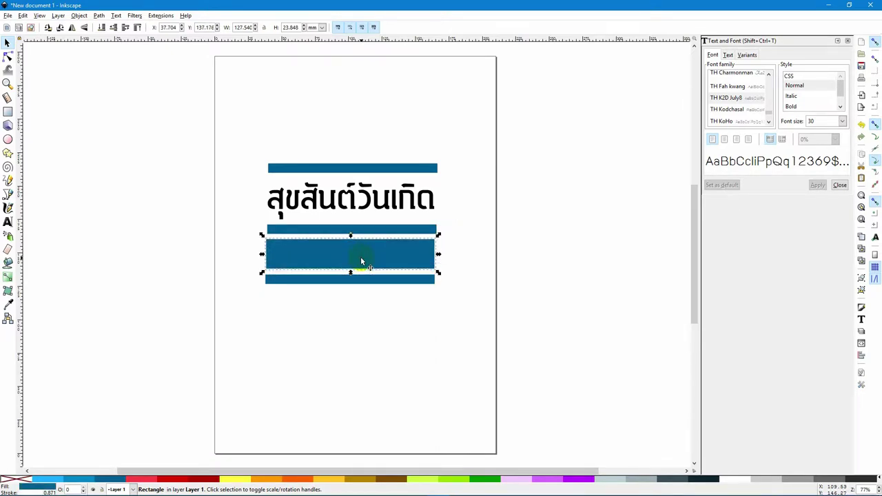
- Convert the thick blue bar to a path and insert a node midway along its right edge
click(80, 15)
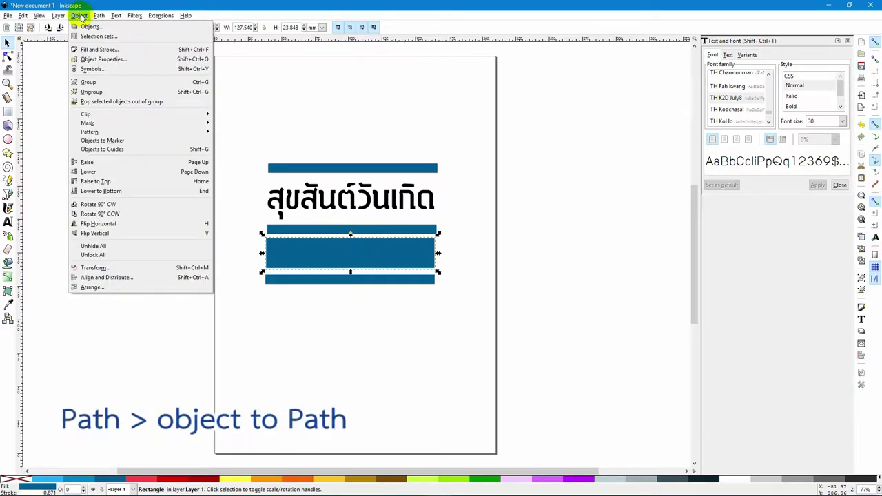
mouse_move(97, 20)
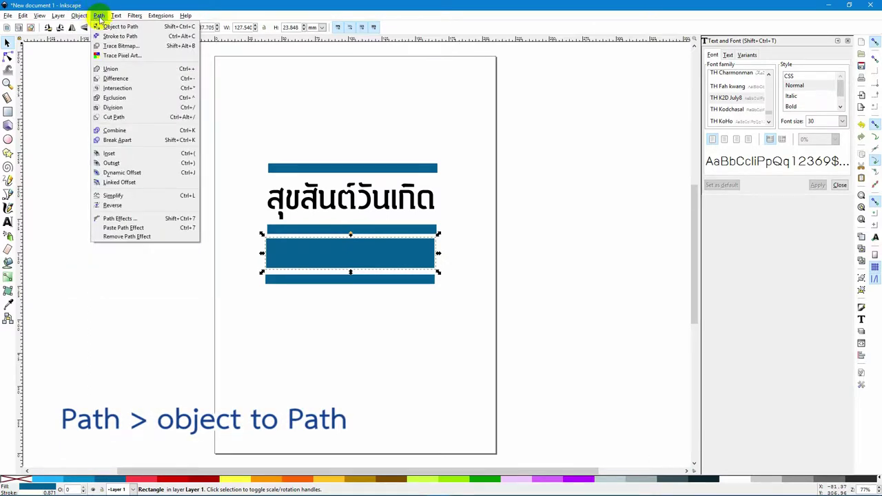
click(105, 28)
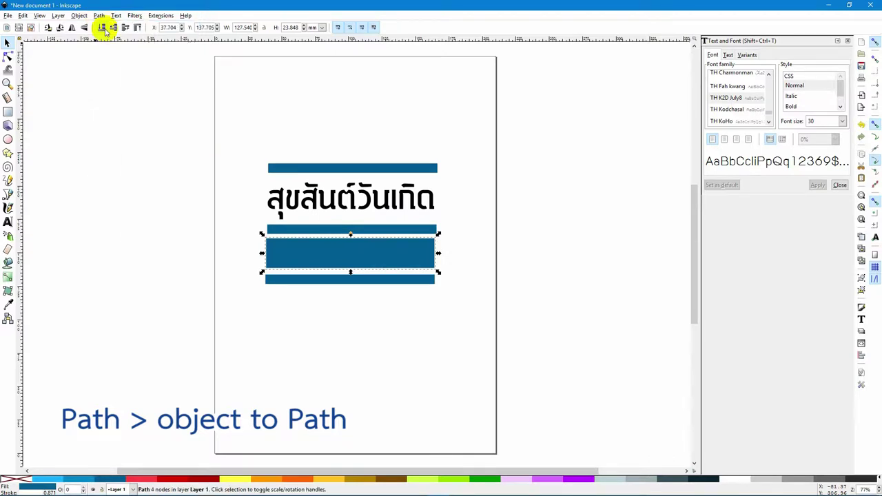
click(7, 56)
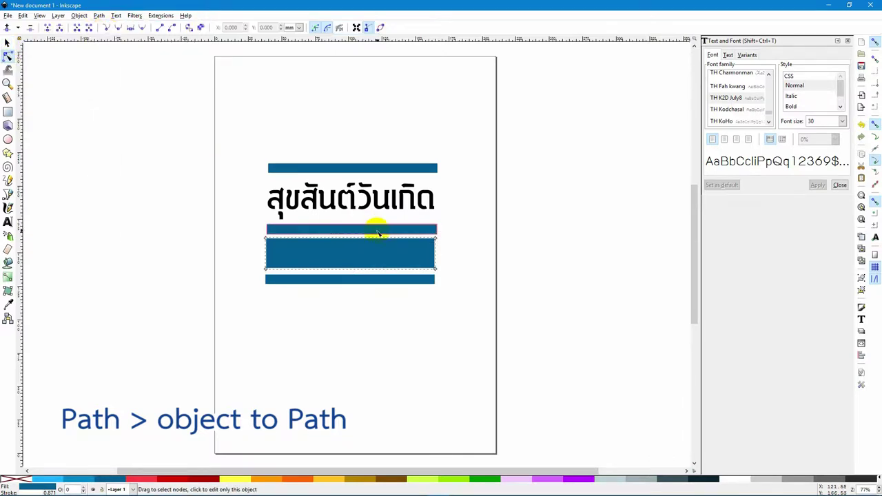
click(438, 257)
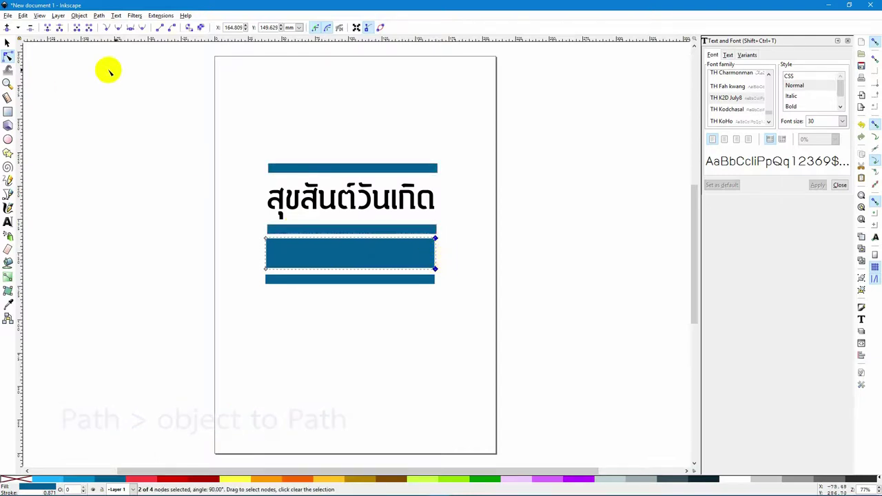
click(7, 27)
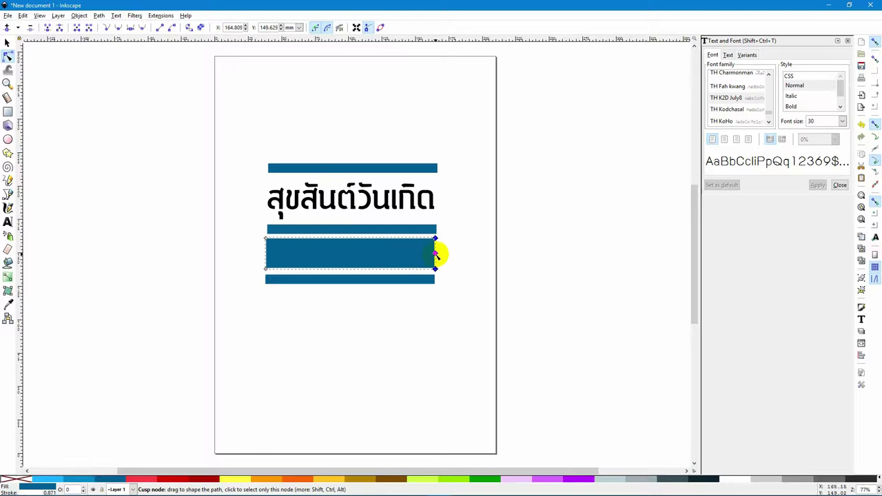
- Move the middle node of the thick bar's right edge inward to form a ribbon-style notch
mouse_move(436, 254)
mouse_down()
mouse_move(426, 255)
mouse_move(437, 252)
mouse_up()
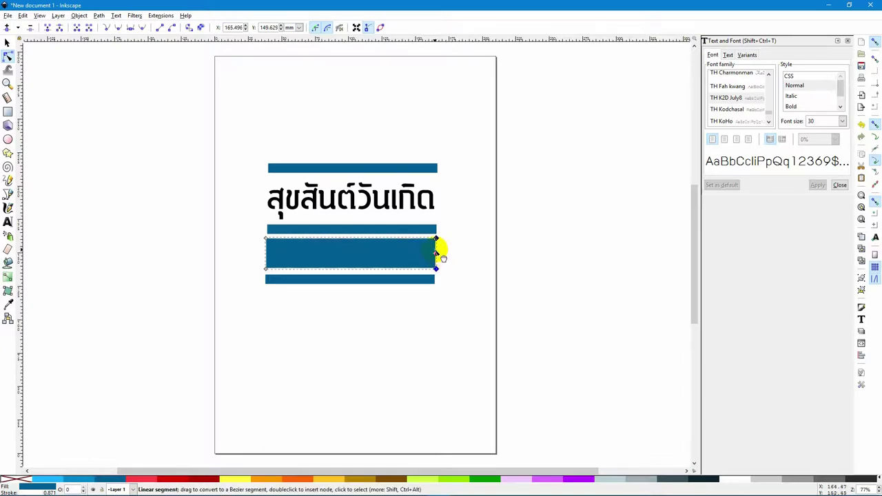
click(435, 254)
drag(435, 255, 417, 255)
click(8, 41)
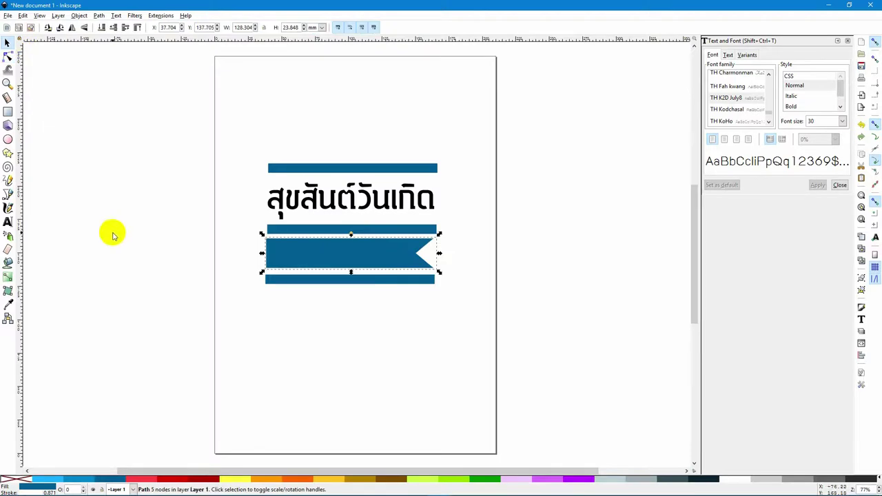
click(327, 325)
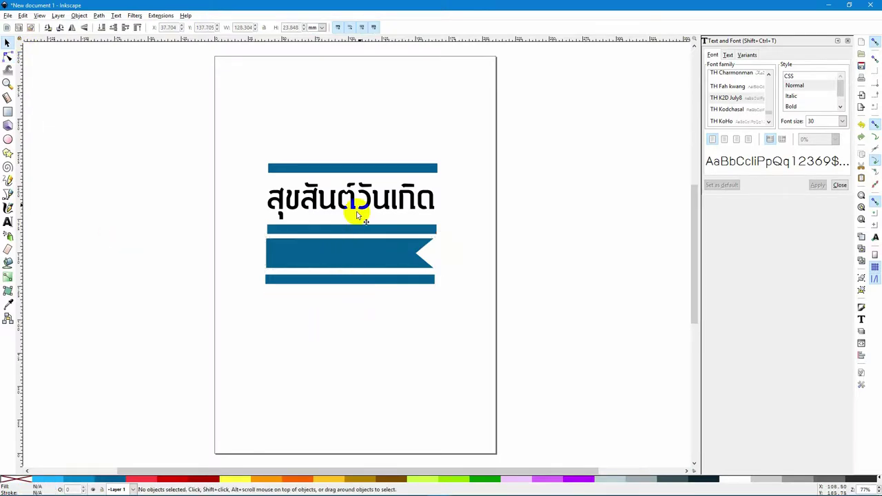
- Fill the Thai greeting with the same dark blue as the bars
click(324, 206)
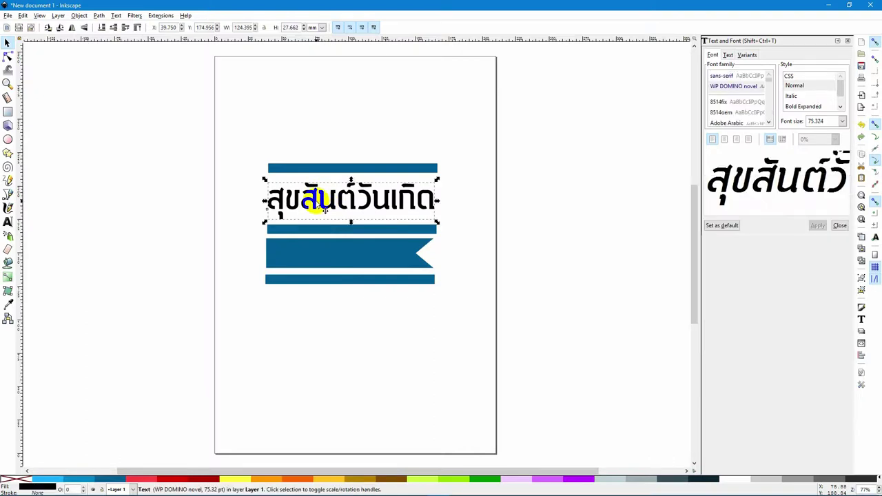
click(118, 479)
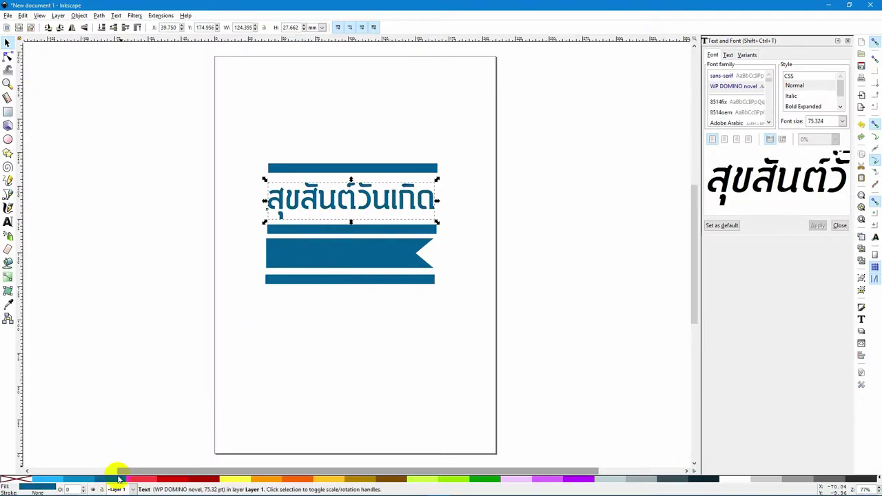
click(289, 360)
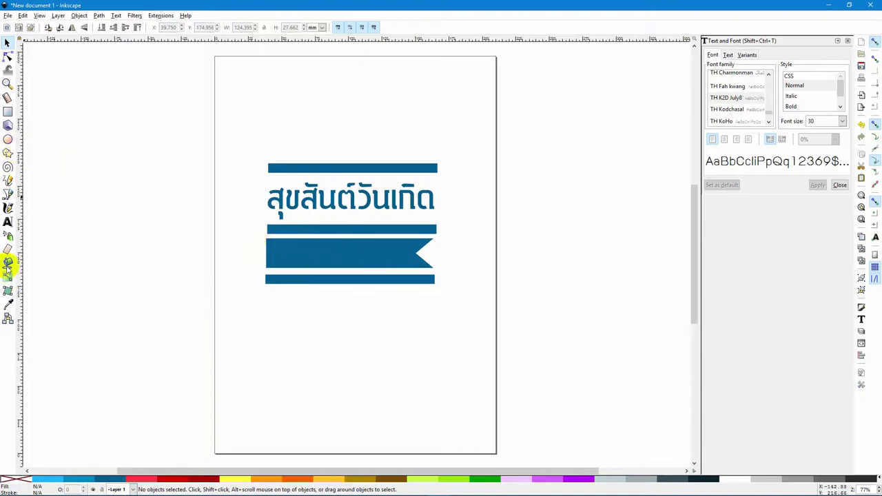
- Add the text "HAPPY BIRTHDAY" and place it centred above the top bar
click(8, 221)
click(263, 113)
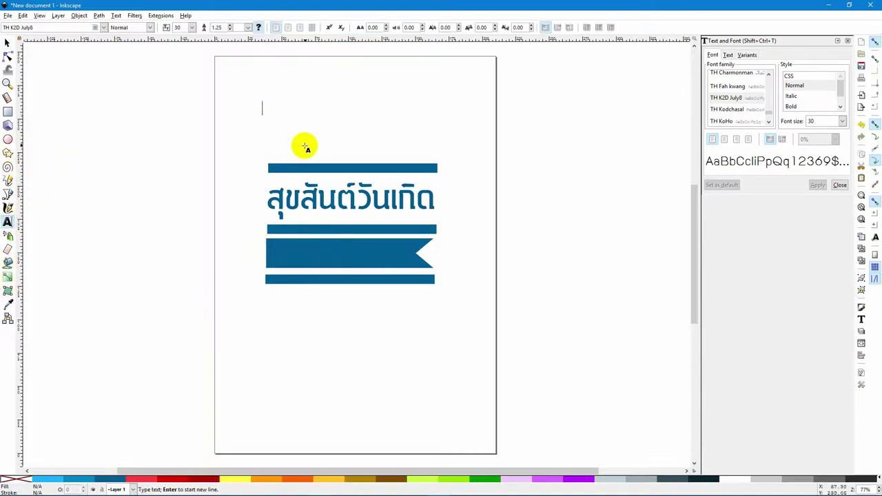
text(HAPP)
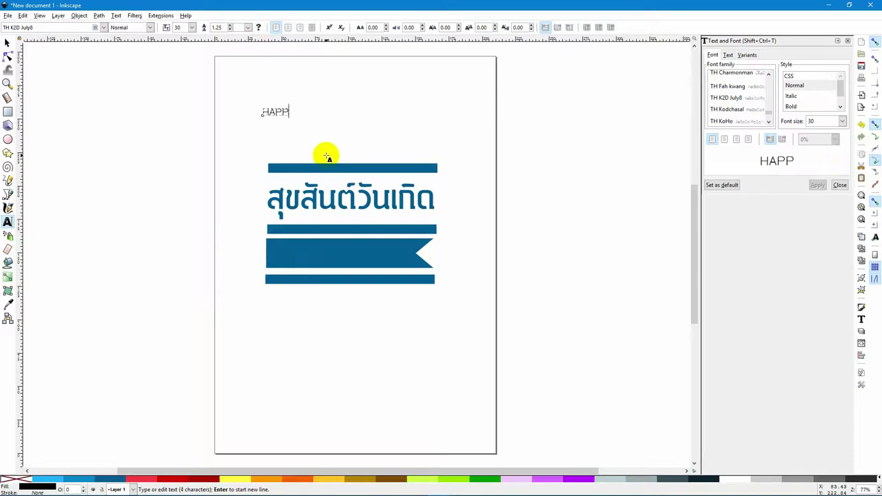
text(Y BIRTHDAY)
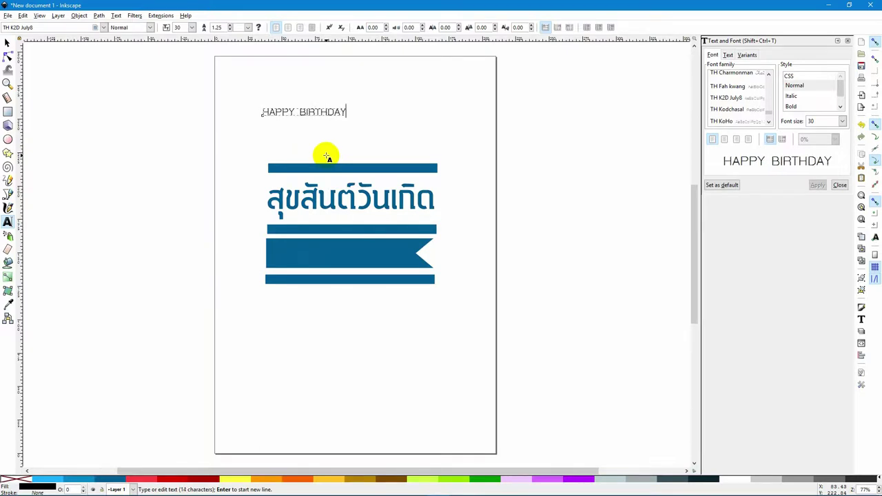
click(6, 43)
drag(335, 103, 390, 138)
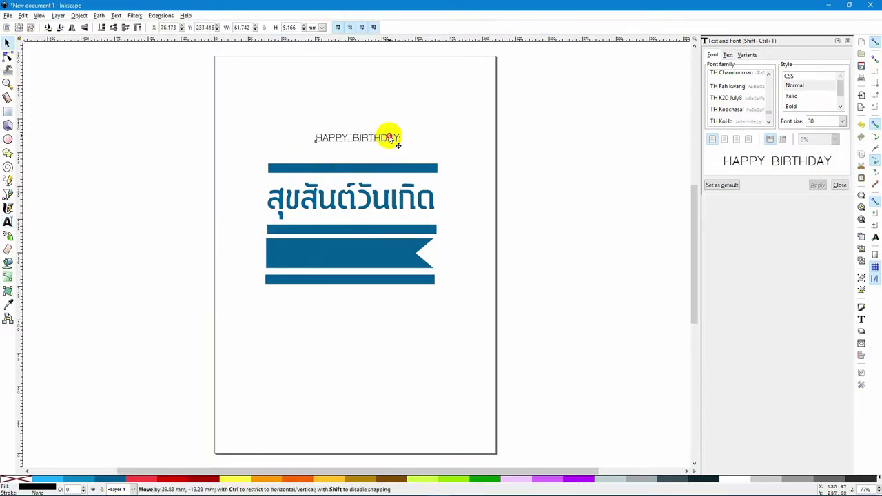
- Apply the WP DOMINO novel font to the HAPPY BIRTHDAY text
click(739, 98)
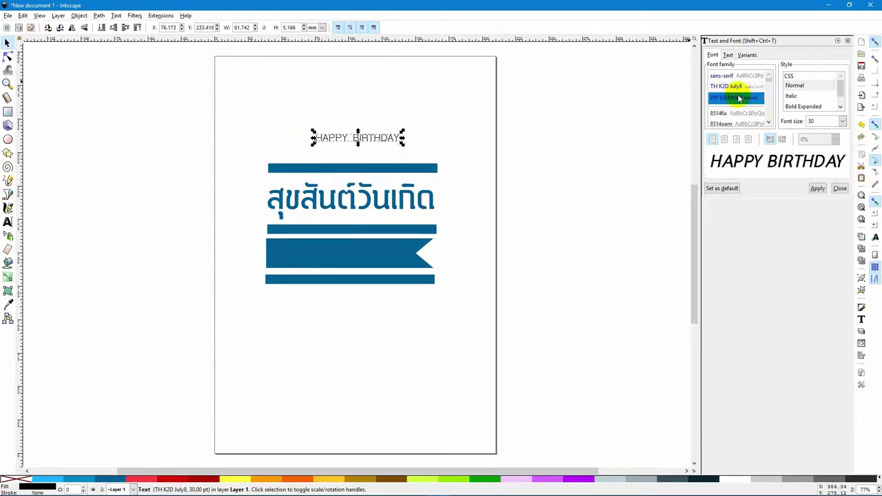
click(817, 189)
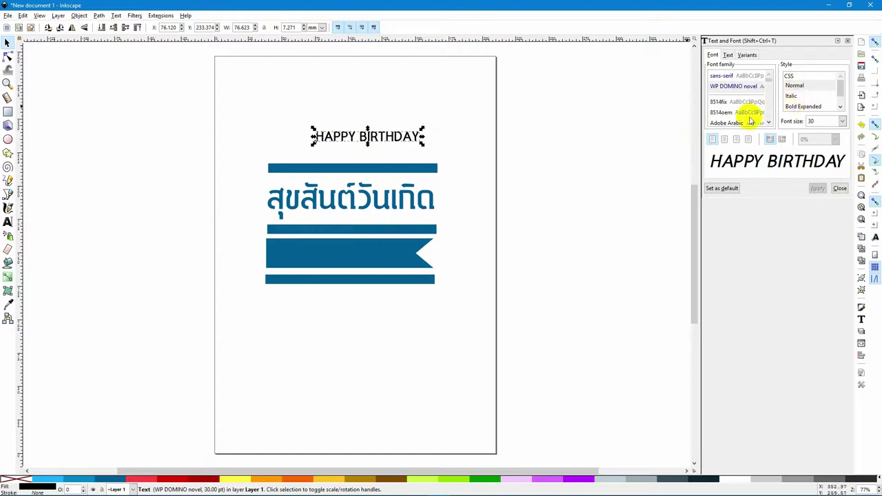
- Apply the Eras Bold ITC font to all of the HAPPY BIRTHDAY text
double_click(390, 136)
key(ctrl+a)
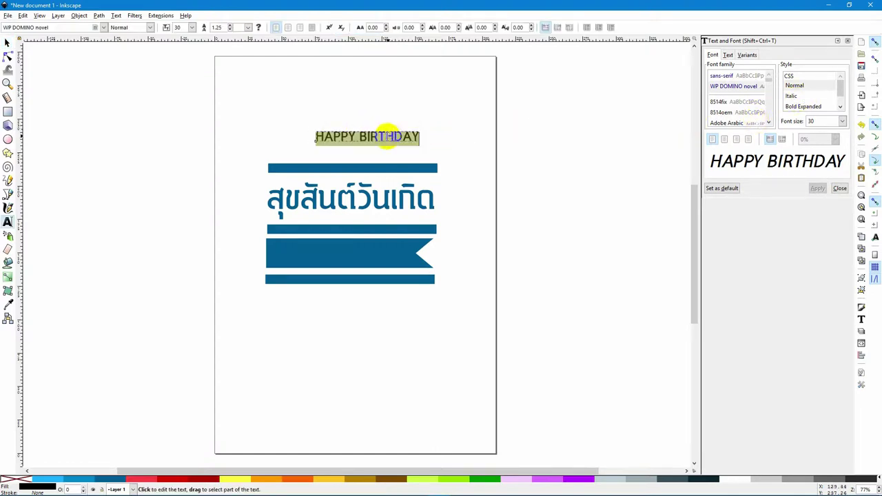
click(103, 28)
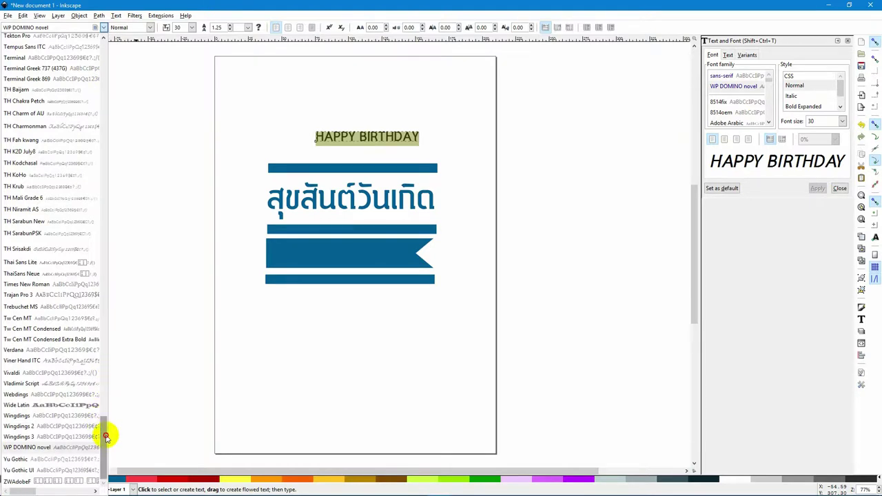
drag(105, 436, 101, 166)
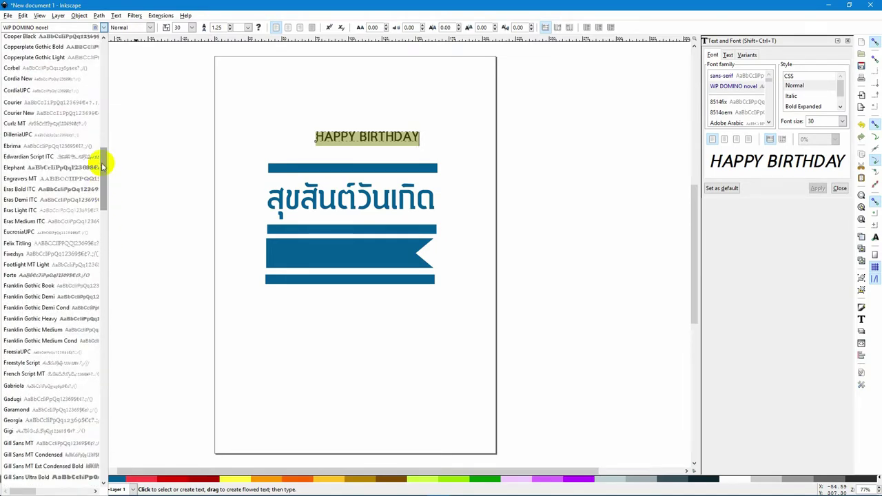
click(68, 190)
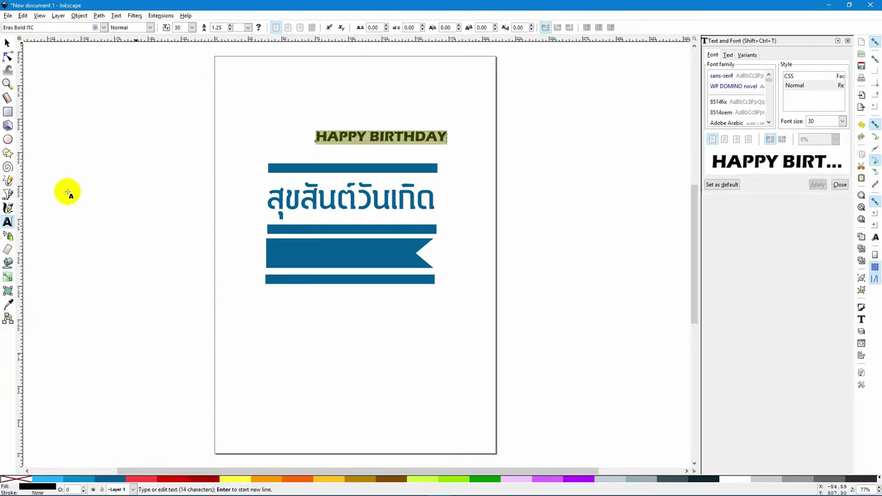
- Place the HAPPY BIRTHDAY text on the notched ribbon, enlarge it to about 105 mm wide, and reduce the ribbon's height to about 18 mm
click(7, 41)
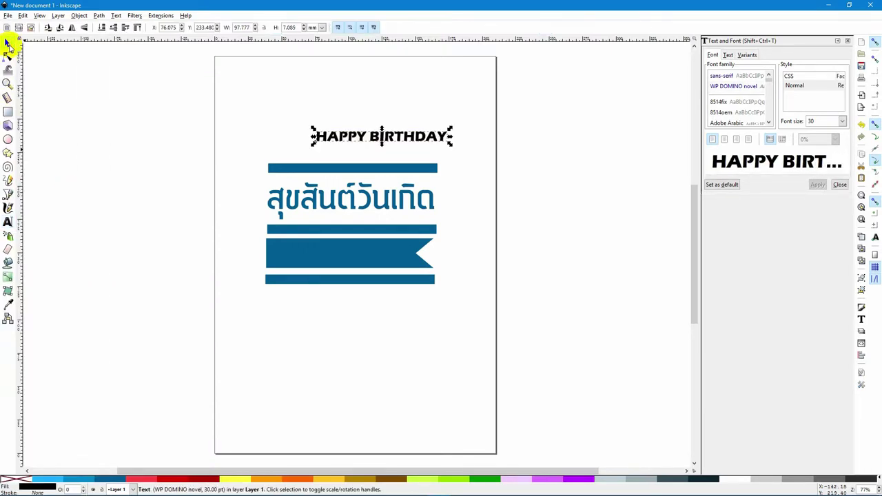
drag(412, 142, 351, 245)
click(366, 246)
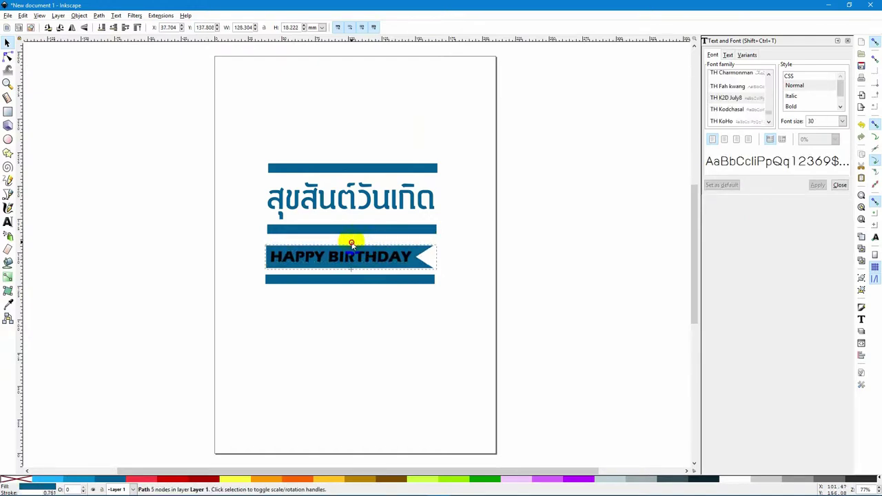
- Select the notched ribbon together with its text and position both midway between the two lower bars
drag(251, 243, 441, 276)
drag(441, 273, 414, 251)
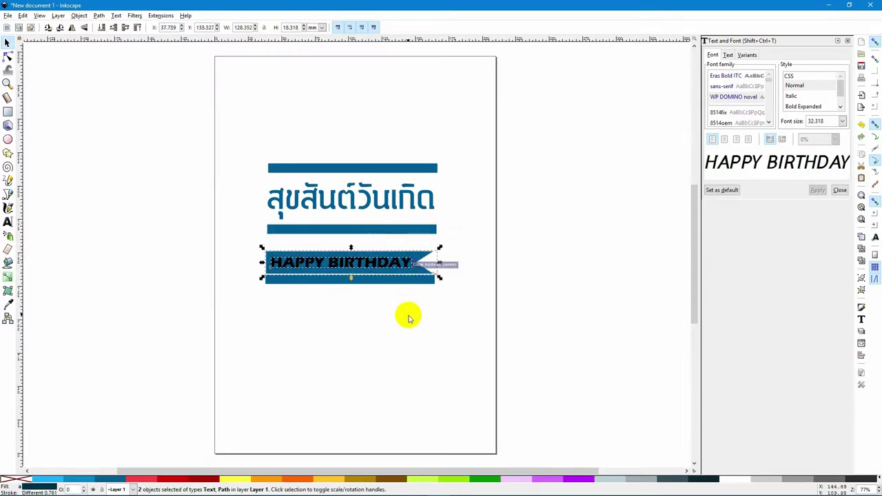
key(Up)
key(Up)
key(Up)
key(Up)
key(Up)
key(Up)
key(Up)
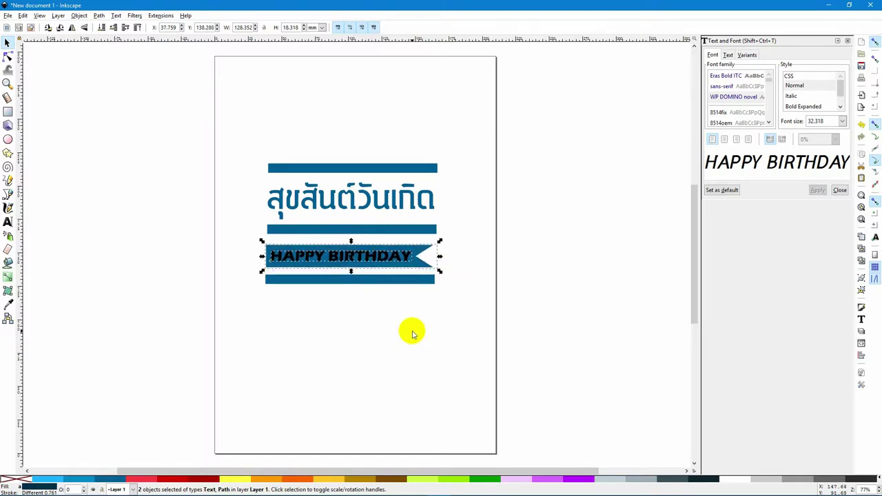
click(397, 344)
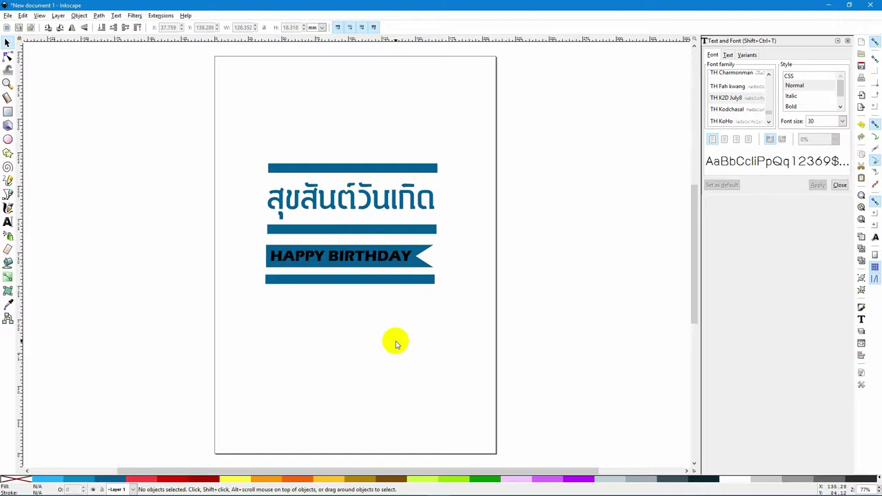
- Align the left edges of all bars, the ribbon and both texts relative to the selection area
drag(242, 141, 474, 337)
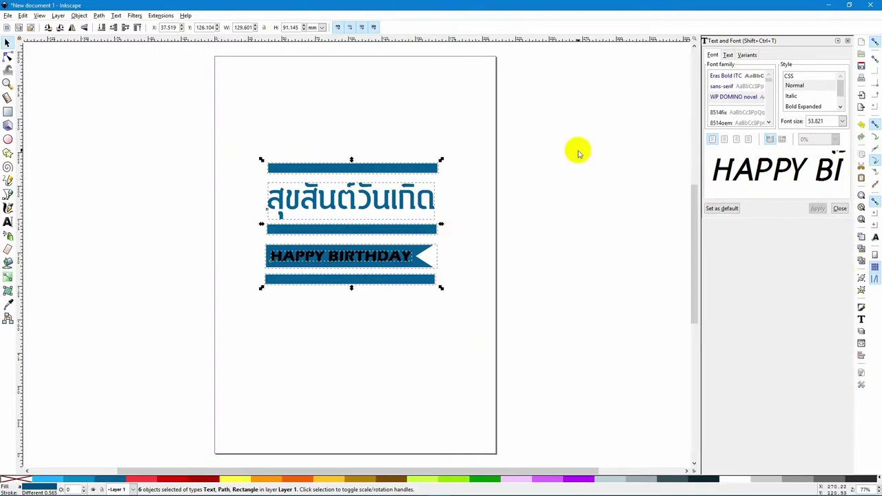
click(861, 357)
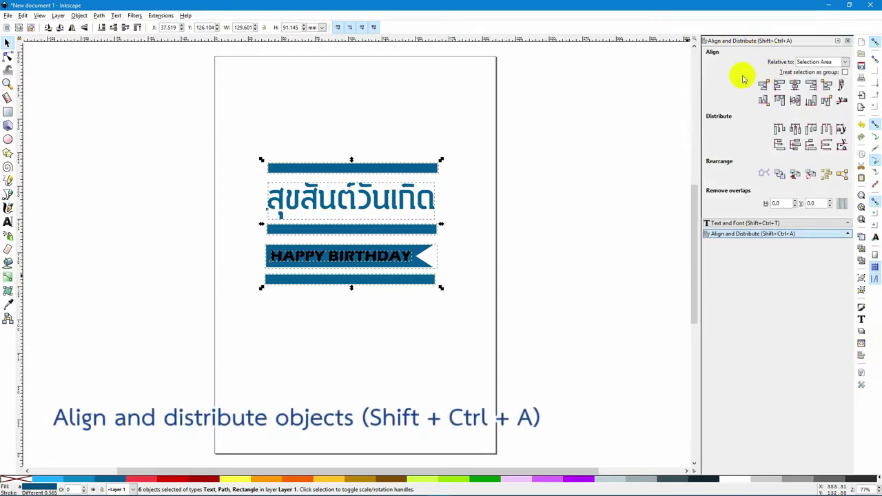
click(779, 84)
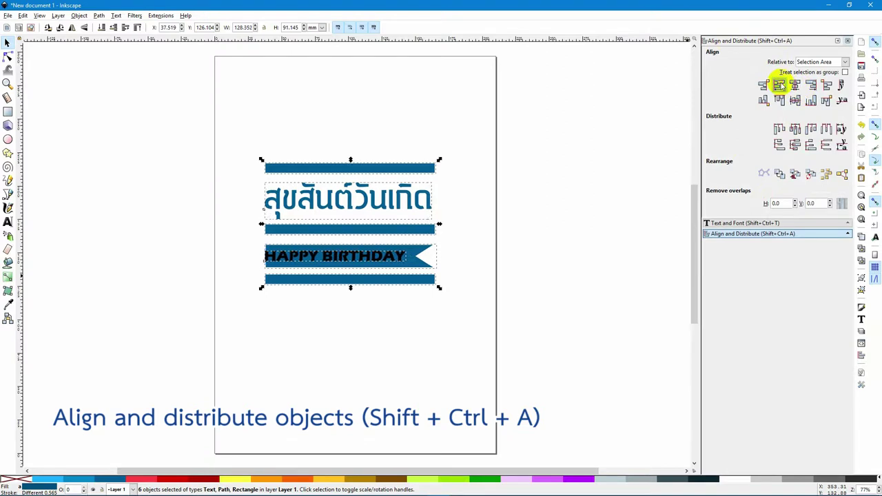
click(320, 340)
- Try to distribute the two lower bars, the ribbon and its text vertically with equally spaced centres
drag(448, 220, 245, 318)
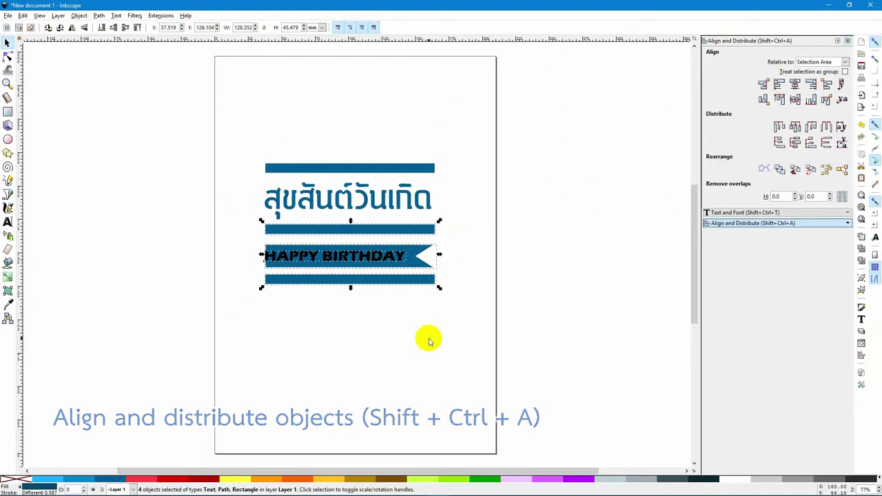
click(796, 142)
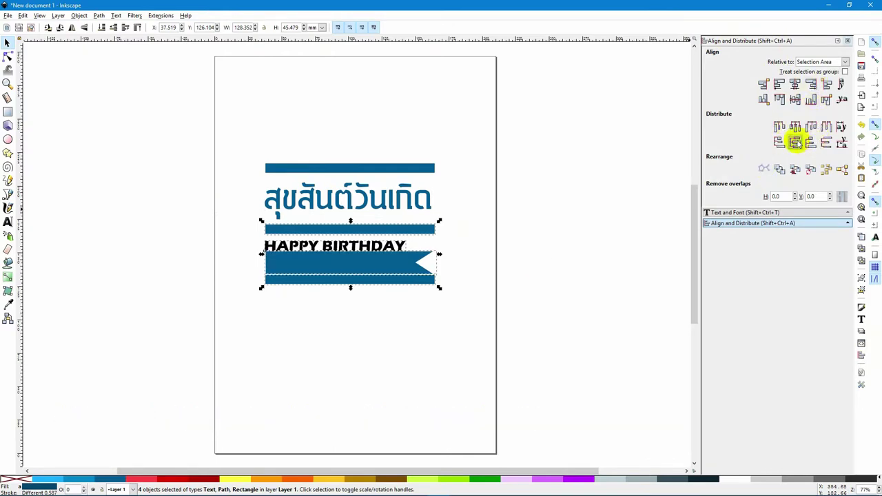
click(337, 331)
- Move the notched ribbon up so that it sits midway between the two lower bars
click(377, 268)
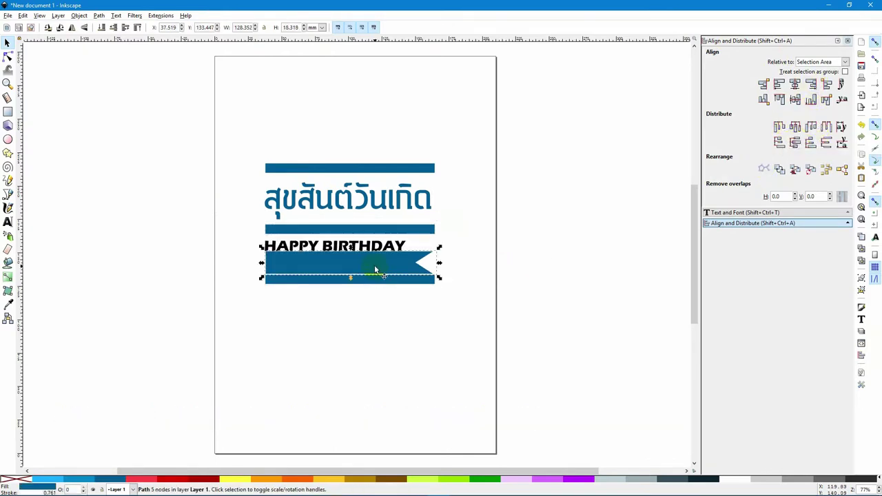
key(shift+Up)
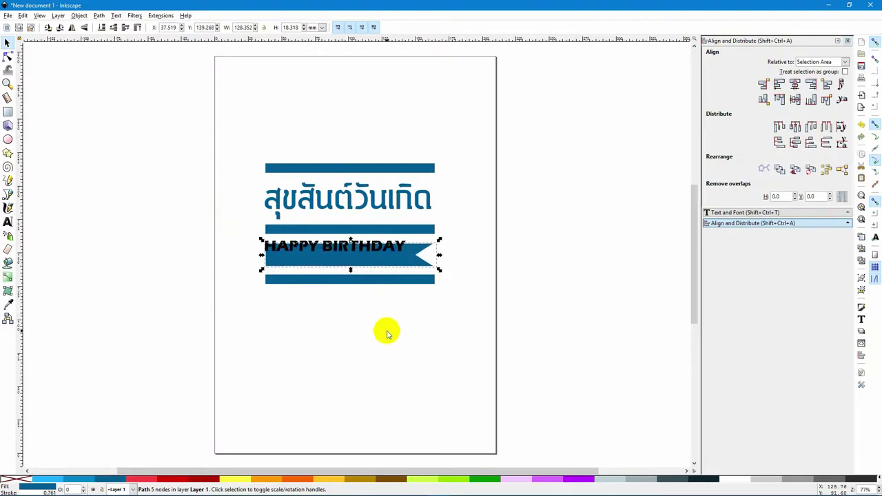
click(388, 336)
- Lower the HAPPY BIRTHDAY text until it is vertically centred on the ribbon
click(391, 248)
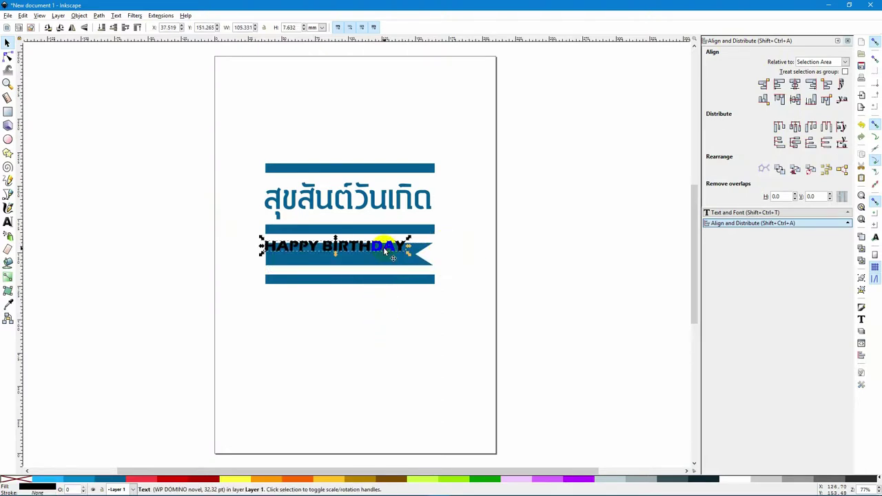
key(Down)
key(Down)
key(Down)
key(Down)
key(Down)
key(Down)
key(Down)
key(Down)
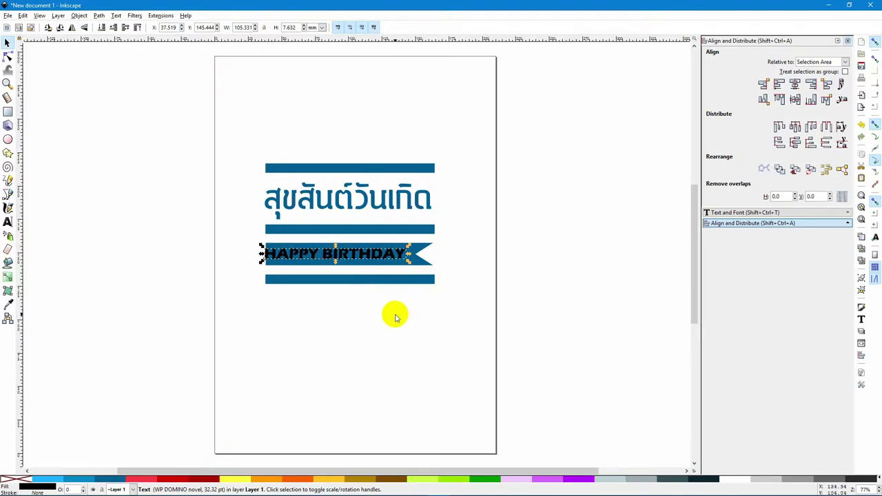
click(381, 332)
- Shift the HAPPY BIRTHDAY text right to leave a small margin from the ribbon's left edge
click(342, 260)
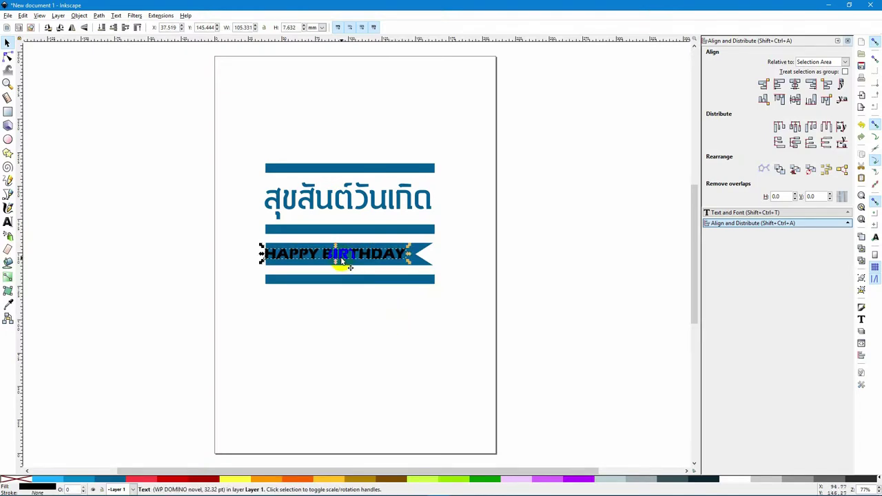
key(Right)
key(Right)
key(Right)
key(Right)
key(Right)
key(Right)
key(Right)
key(Right)
click(398, 304)
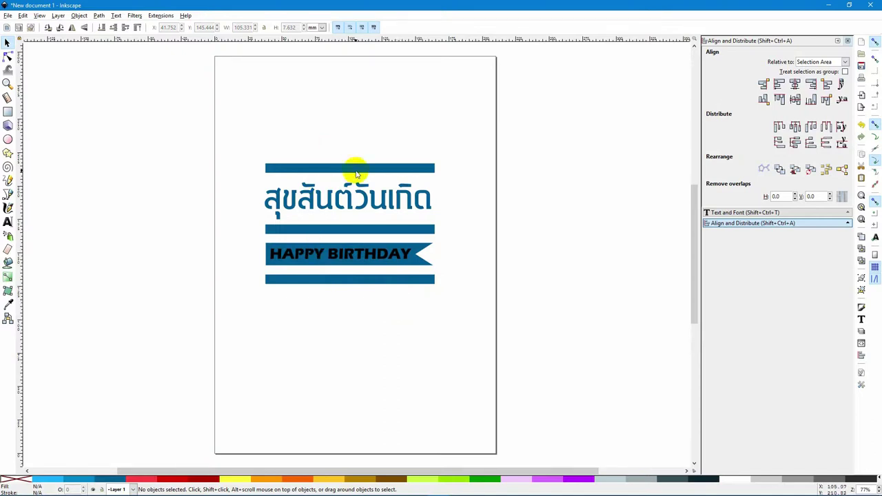
- Fill the HAPPY BIRTHDAY text on the ribbon with white
click(349, 255)
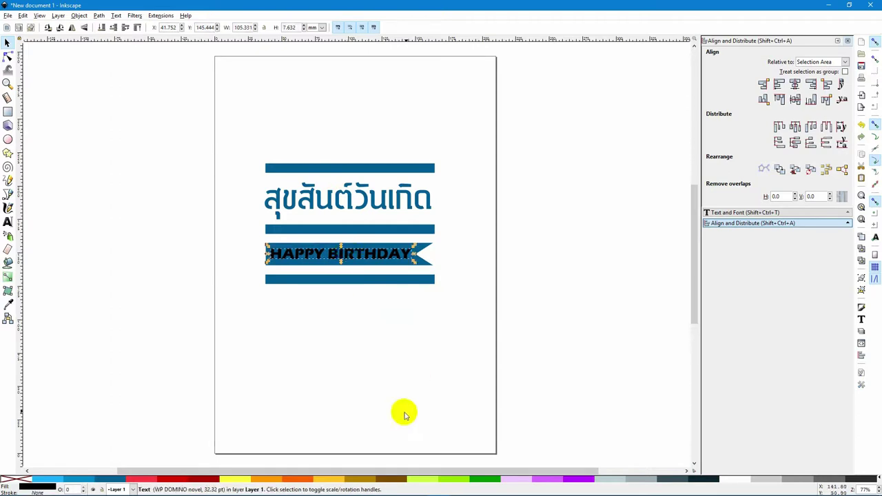
click(733, 478)
click(331, 325)
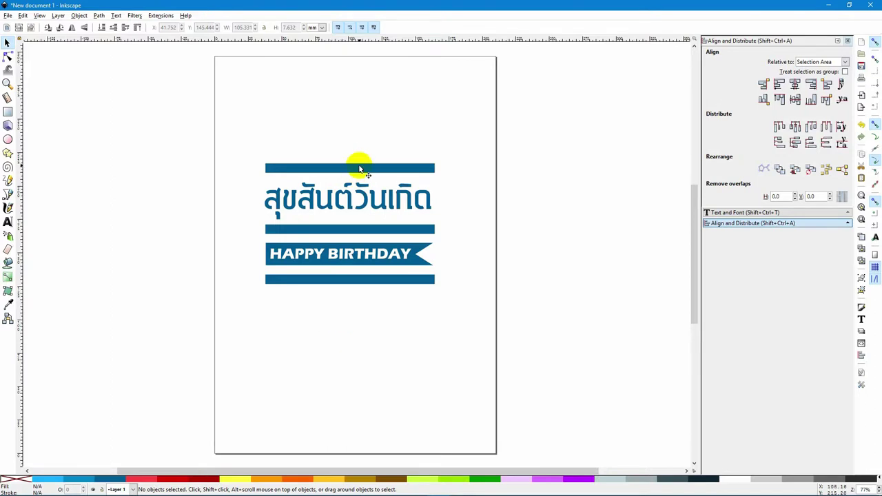
- Duplicate the top bar above itself and turn the copy into a white strip about 108 mm wide and 2.2 mm high
click(359, 169)
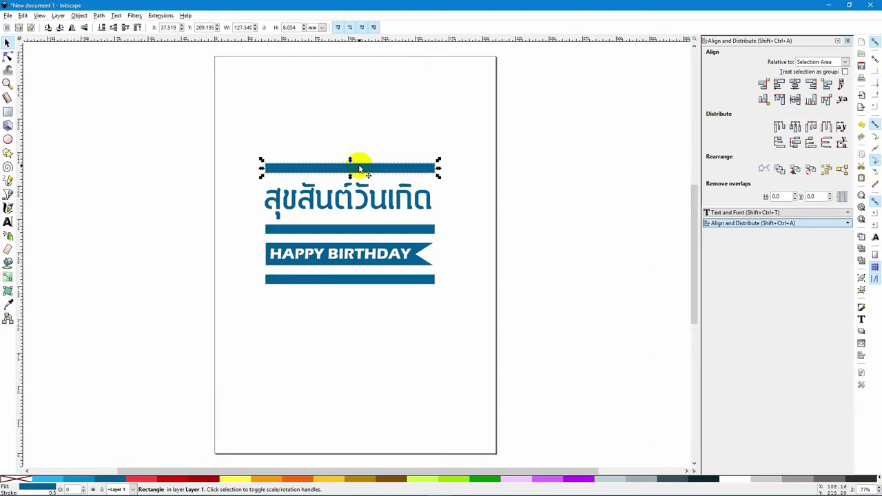
click(357, 142)
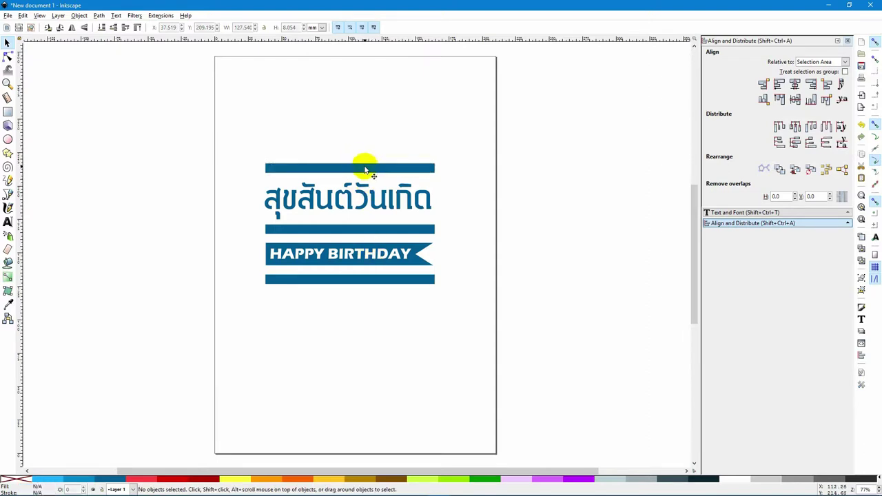
click(366, 169)
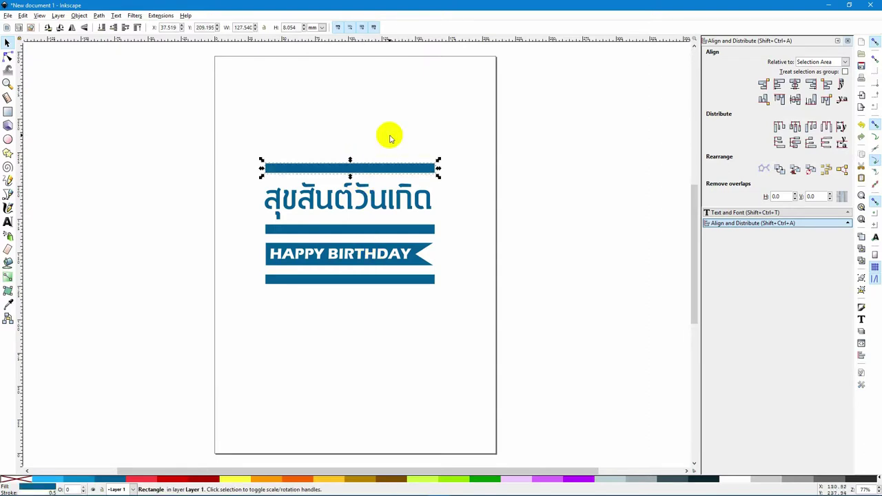
key(ctrl+c)
key(ctrl+v)
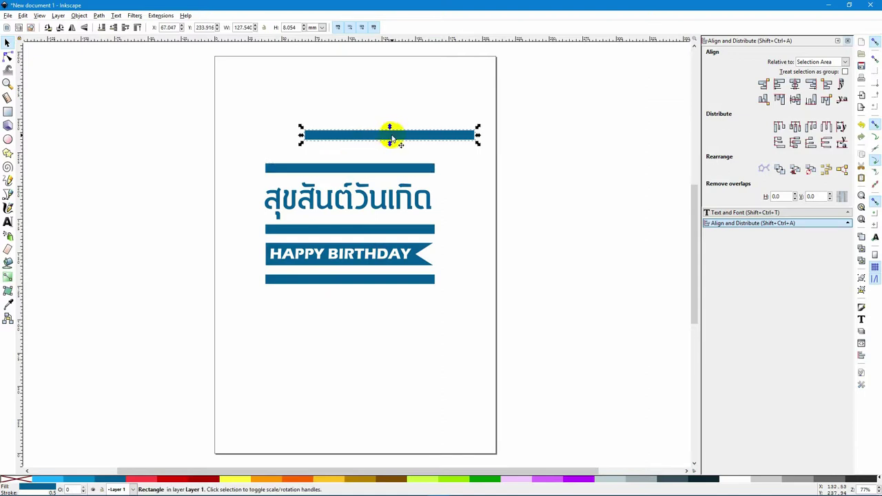
mouse_move(403, 137)
mouse_down()
mouse_move(388, 125)
mouse_move(393, 134)
mouse_up()
drag(474, 138, 449, 137)
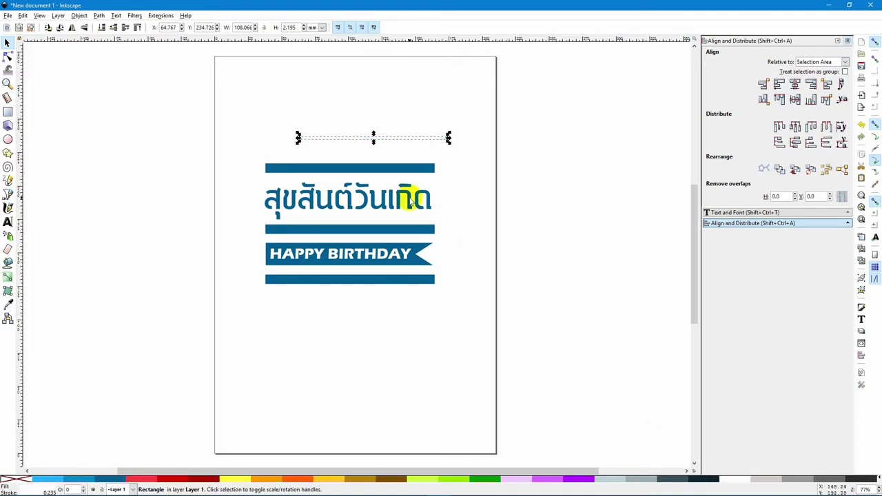
- Place the thin white strip inside the top bar and lengthen it to about 122 mm, leaving a blue border around it
drag(409, 139, 417, 202)
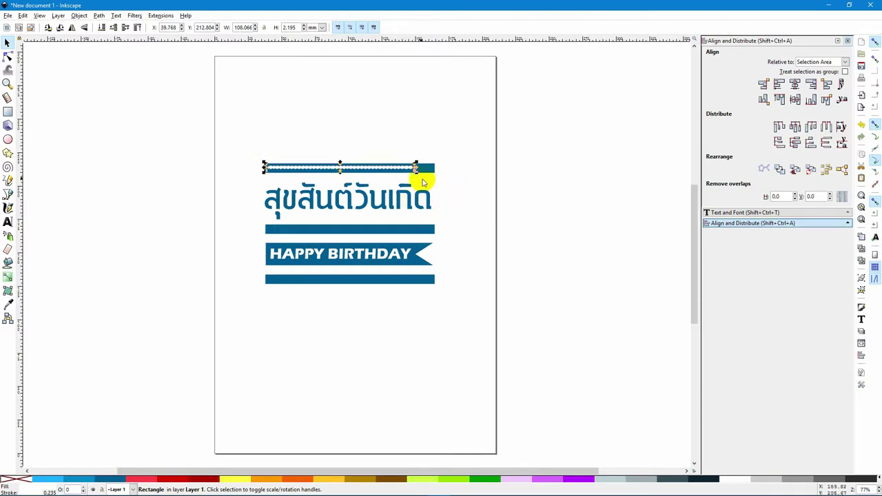
drag(416, 167, 436, 173)
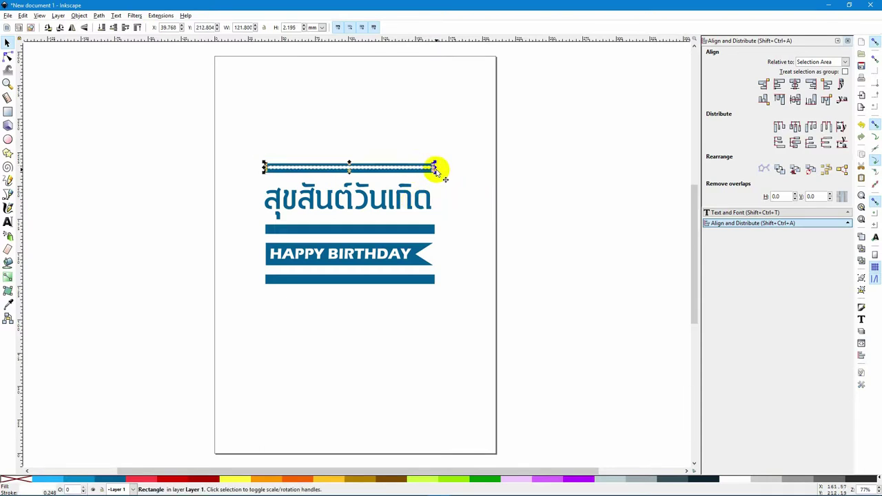
- Copy the white strip onto the bar below the Thai greeting and centre it within that bar
drag(419, 193, 385, 230)
key(Left)
key(Left)
key(Left)
key(Left)
key(Left)
key(Left)
key(Left)
key(Up)
key(Up)
key(Up)
key(Right)
key(Up)
key(Escape)
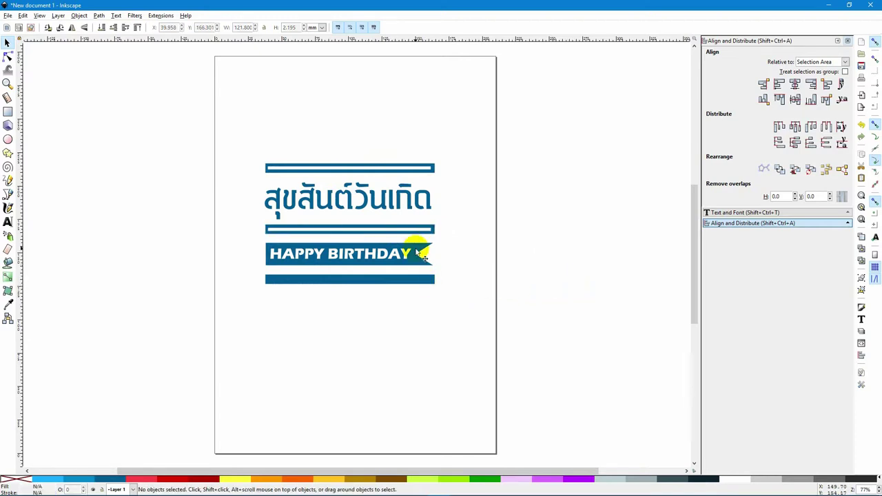
- Copy the middle bar's white strip onto the bottom bar and centre it within that bar
click(400, 231)
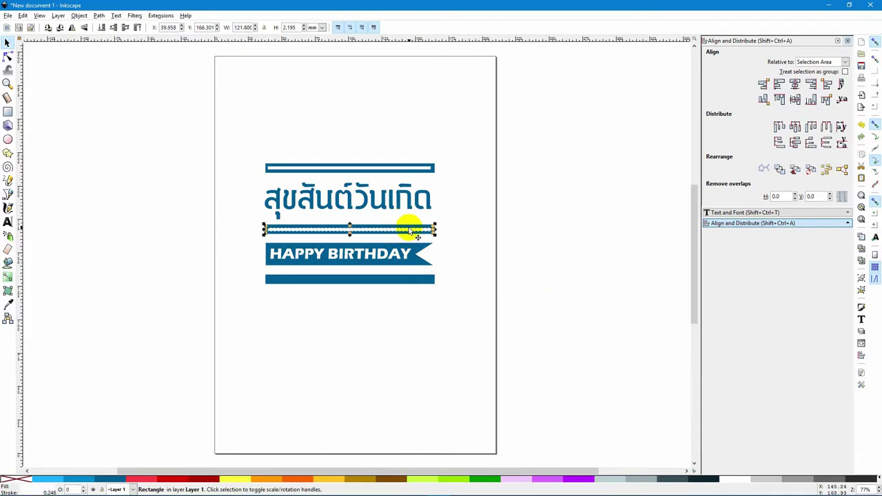
key(Escape)
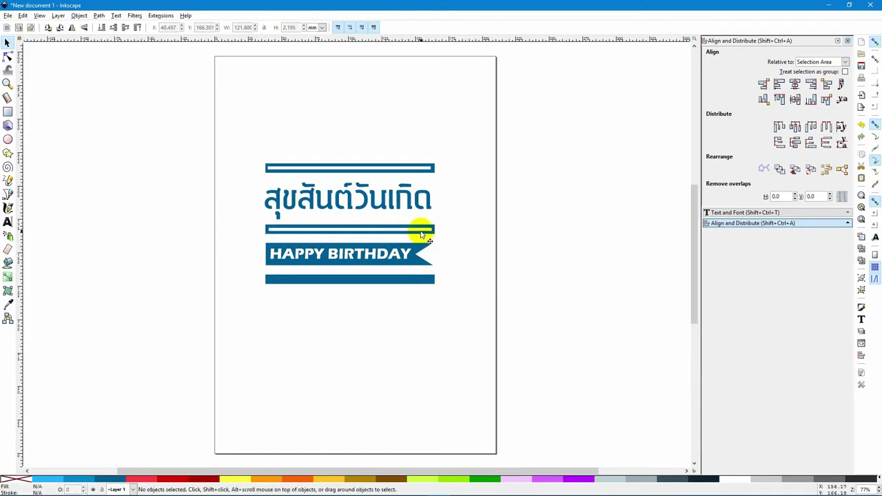
click(422, 234)
drag(421, 233, 437, 260)
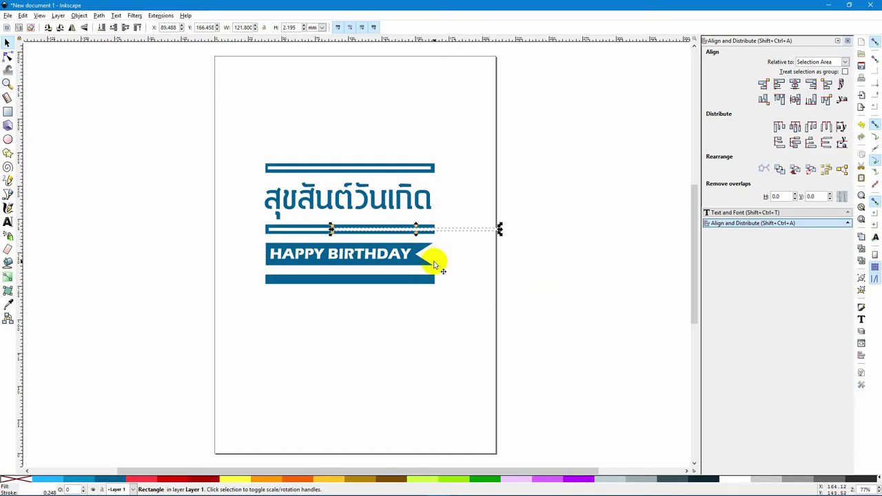
drag(461, 233, 394, 286)
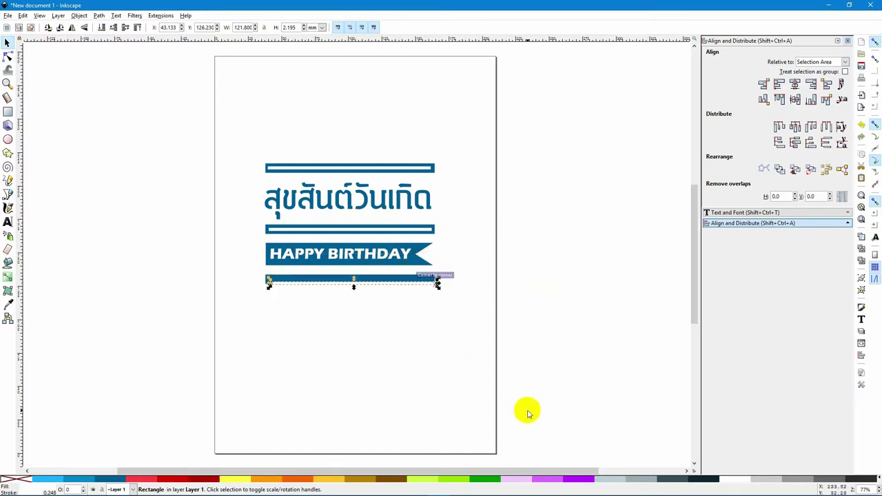
click(461, 390)
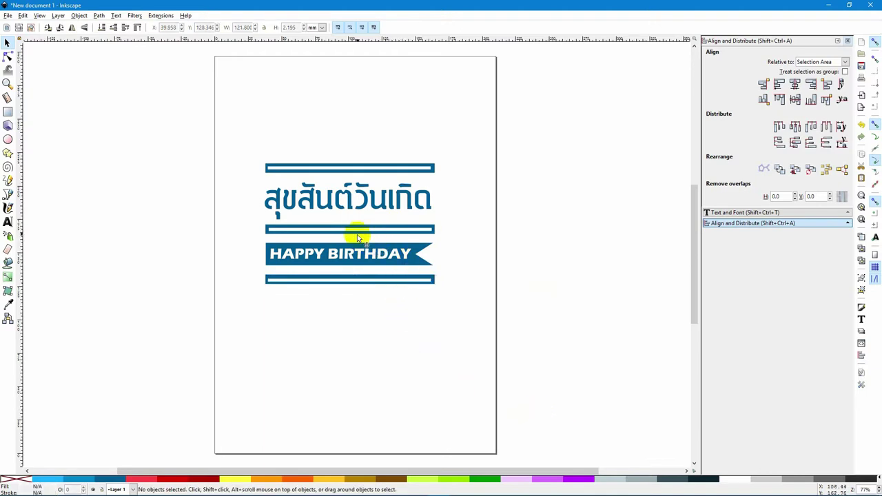
- Fine-tune the white strip in the bottom bar and move the whole design slightly right and down on the page
drag(364, 282, 360, 286)
click(378, 313)
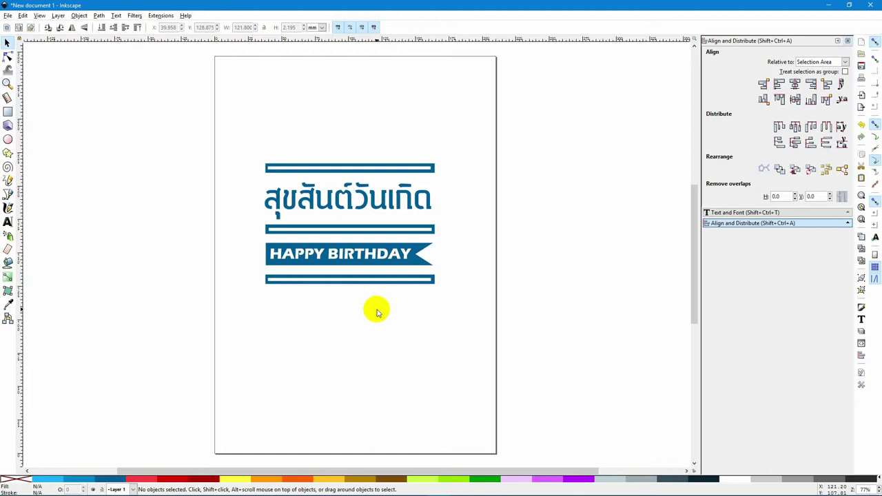
drag(234, 135, 462, 353)
drag(418, 171, 427, 174)
click(410, 127)
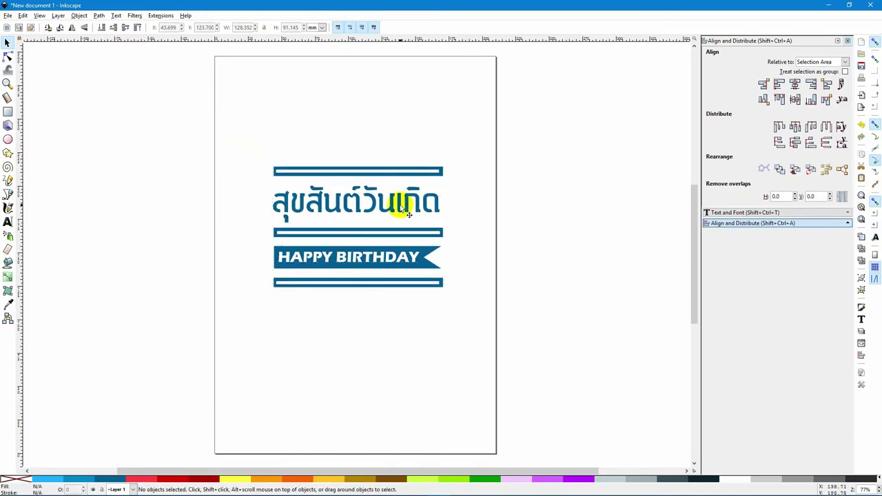
click(396, 210)
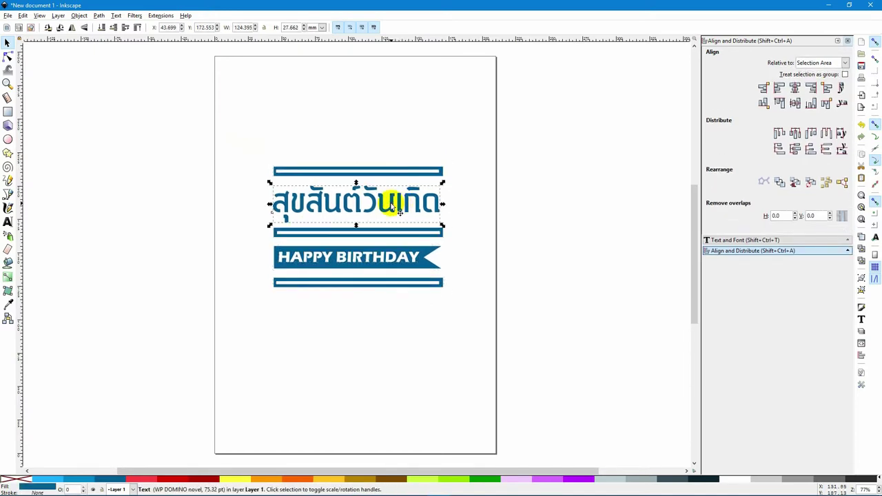
click(455, 145)
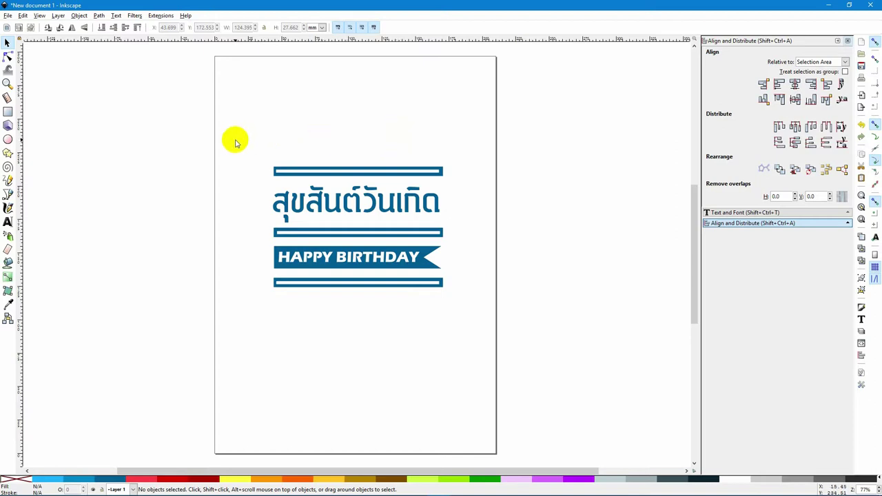
- Select the top bar with its white strip and set a vertical skew of 15° in the Transform settings
drag(239, 140, 473, 183)
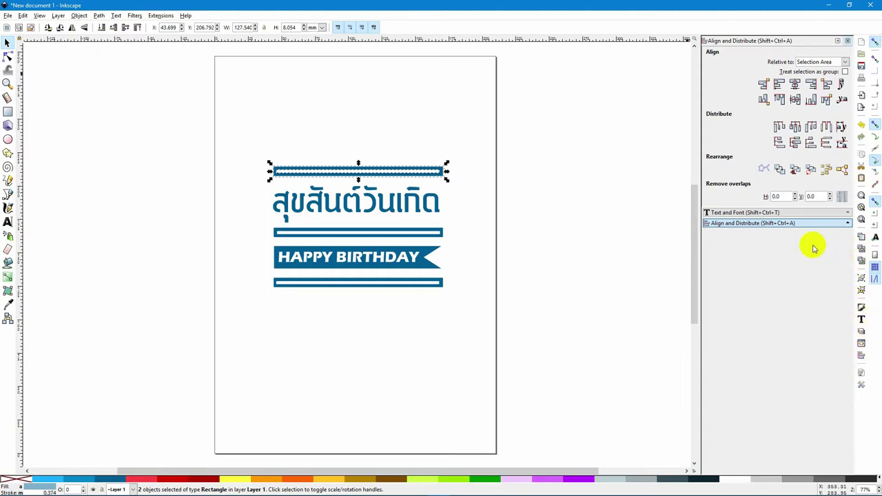
click(79, 17)
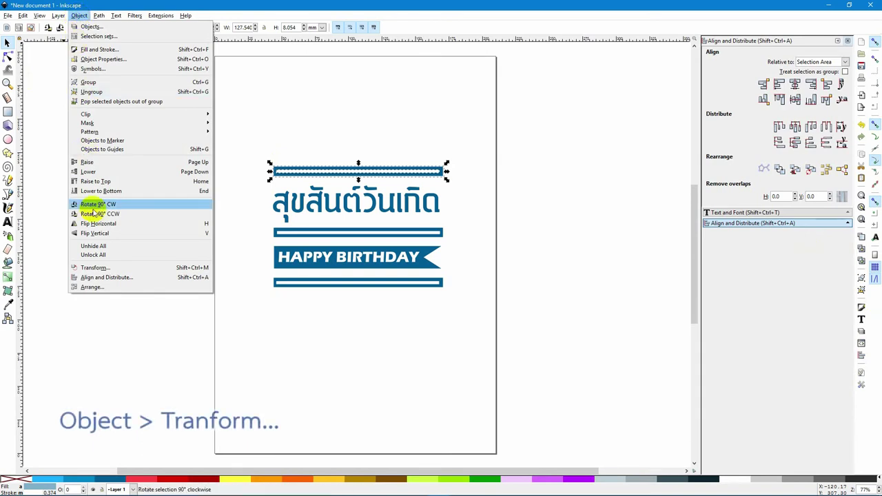
click(97, 268)
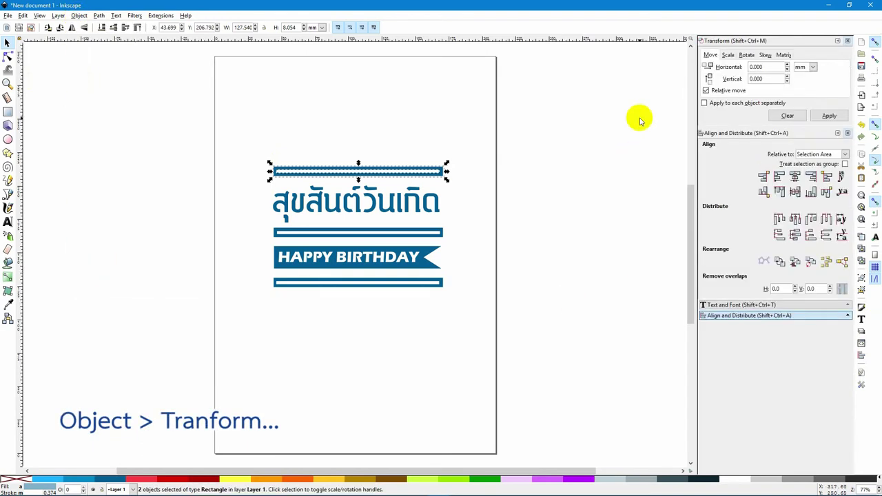
click(765, 55)
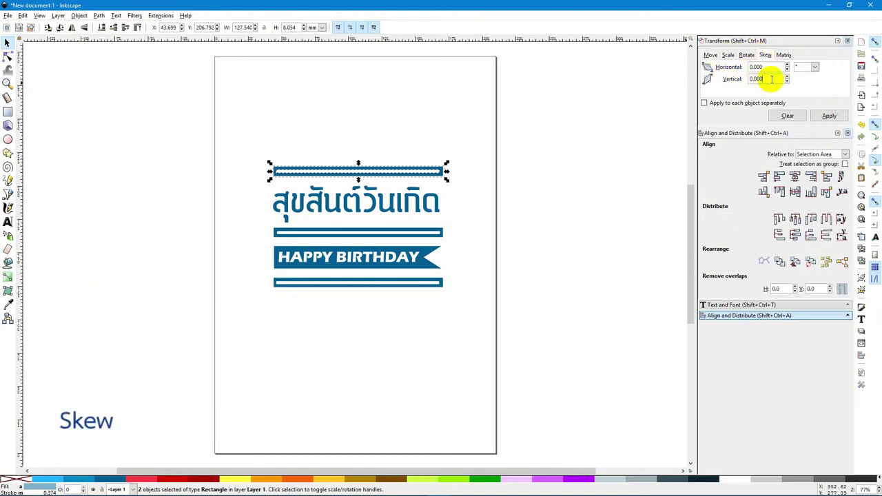
double_click(772, 79)
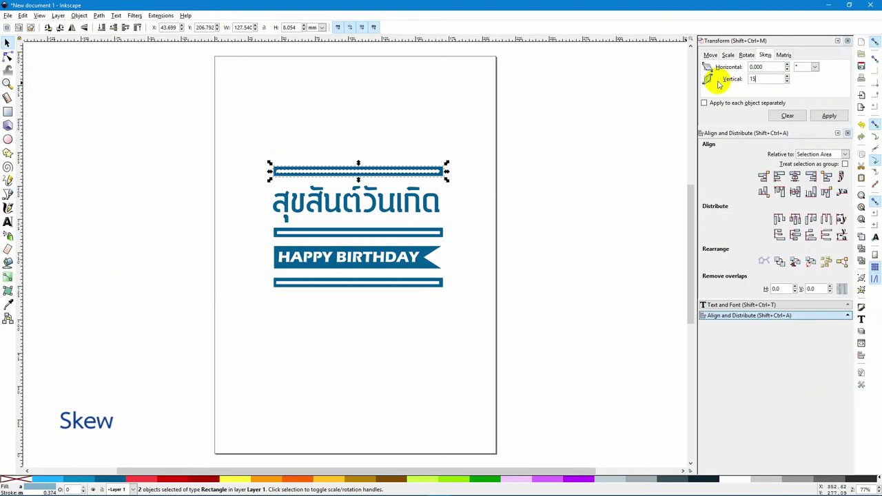
- Try the vertical skew on the top bar alone and undo it
click(829, 117)
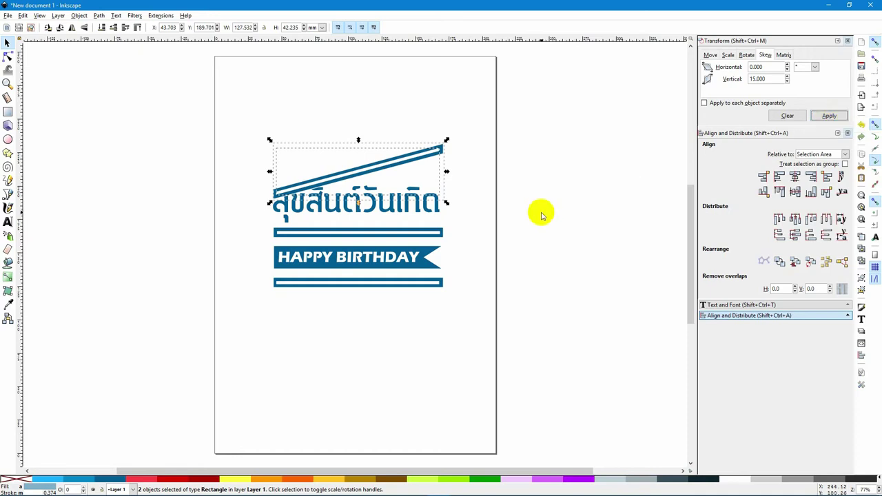
key(ctrl+z)
- Skew the whole design, with all bars, the ribbon and both texts, vertically by 15°
click(211, 137)
drag(213, 140, 476, 368)
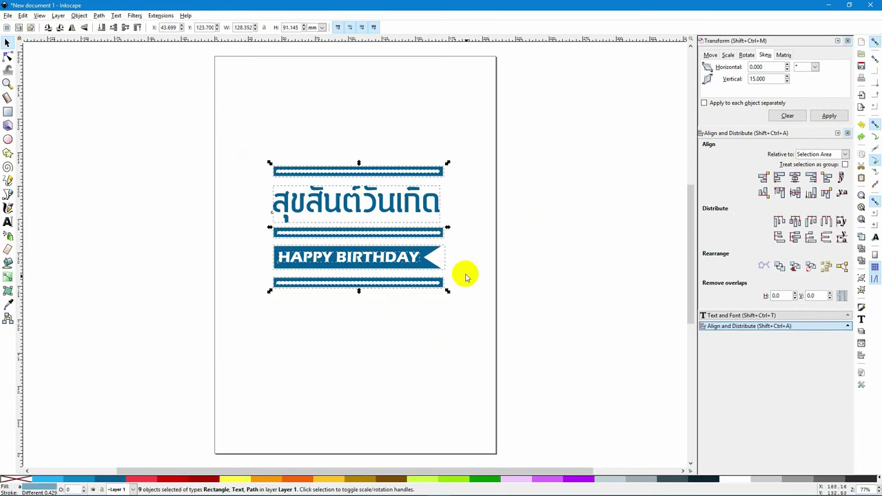
click(830, 116)
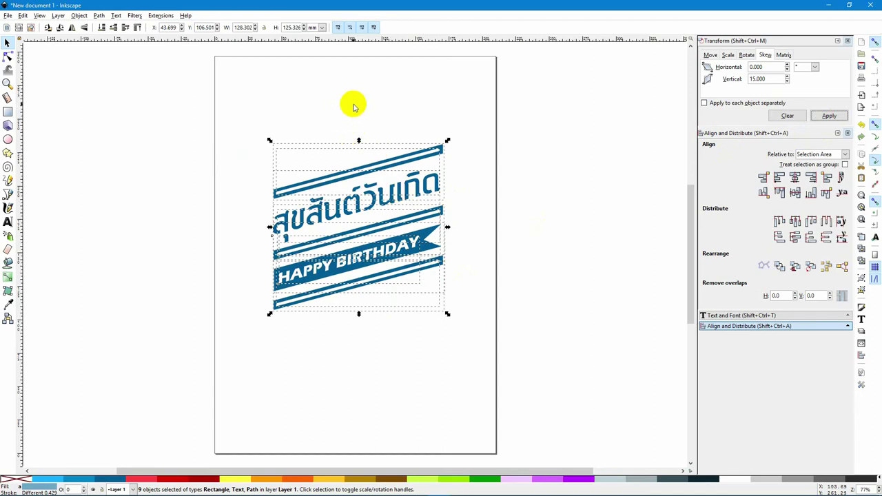
click(396, 107)
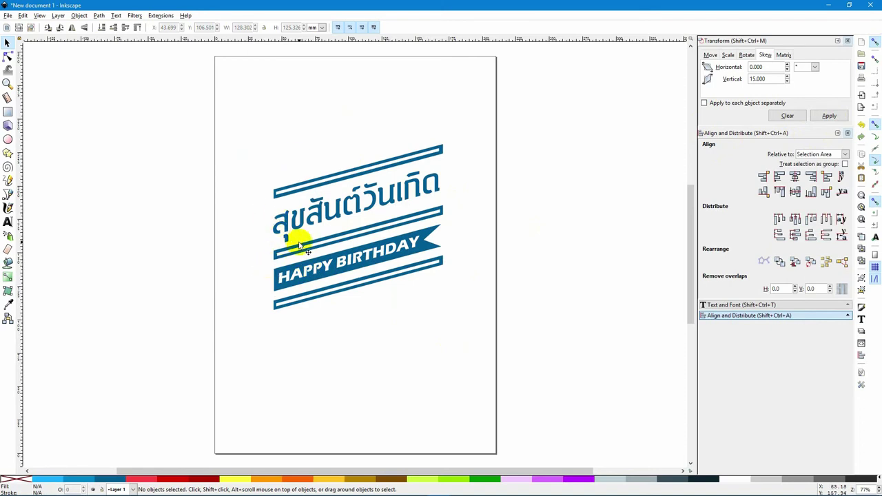
- Move the ribbon, its HAPPY BIRTHDAY lettering and the bottom bar together up about 4 mm, closer to the middle bar
drag(258, 256, 477, 333)
drag(235, 241, 482, 338)
click(379, 345)
drag(242, 242, 415, 365)
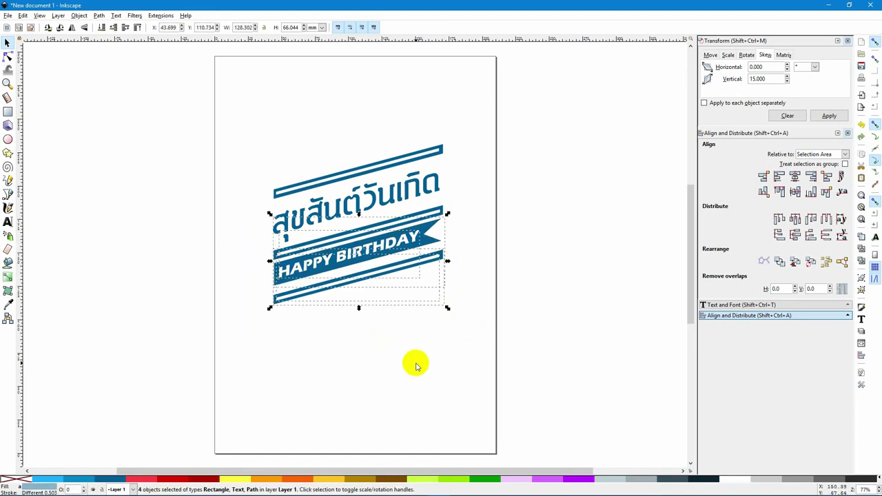
click(371, 360)
- Move the bottom bar with its white strip up about 3.7 mm, closer to the ribbon
drag(243, 262, 459, 301)
drag(459, 242, 233, 333)
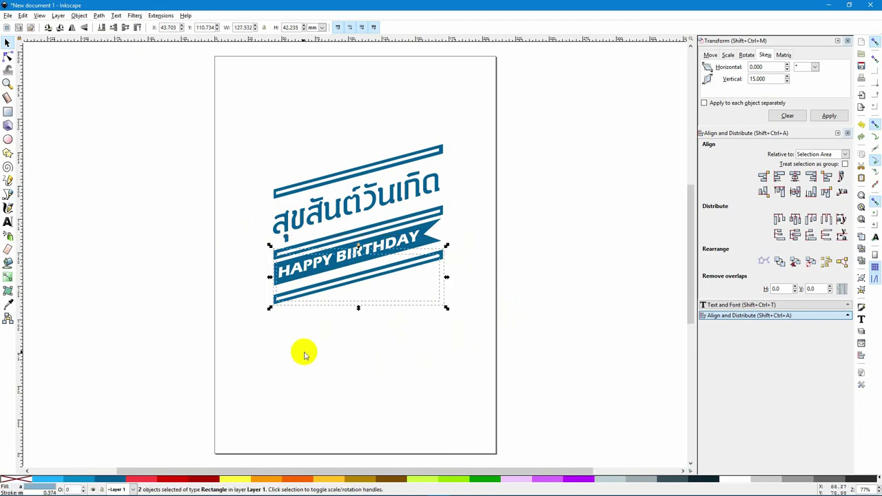
key(Up)
key(Up)
key(Up)
key(Up)
key(Up)
key(Up)
key(Up)
key(Up)
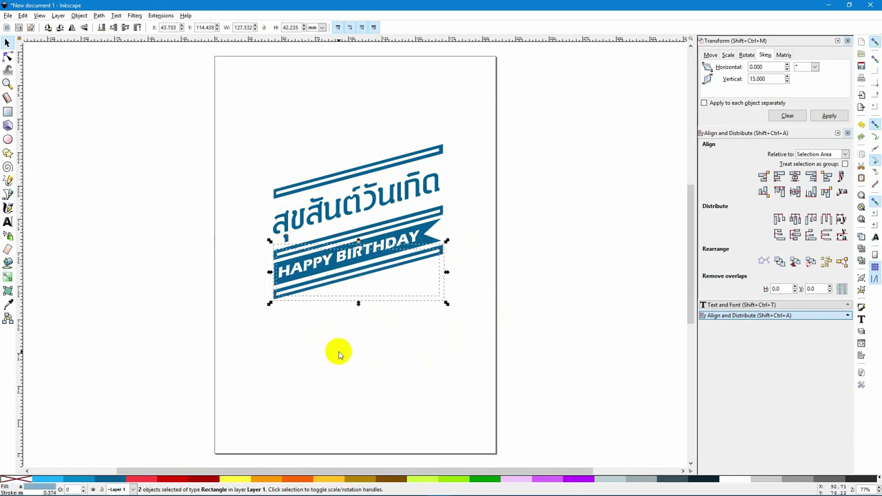
key(Escape)
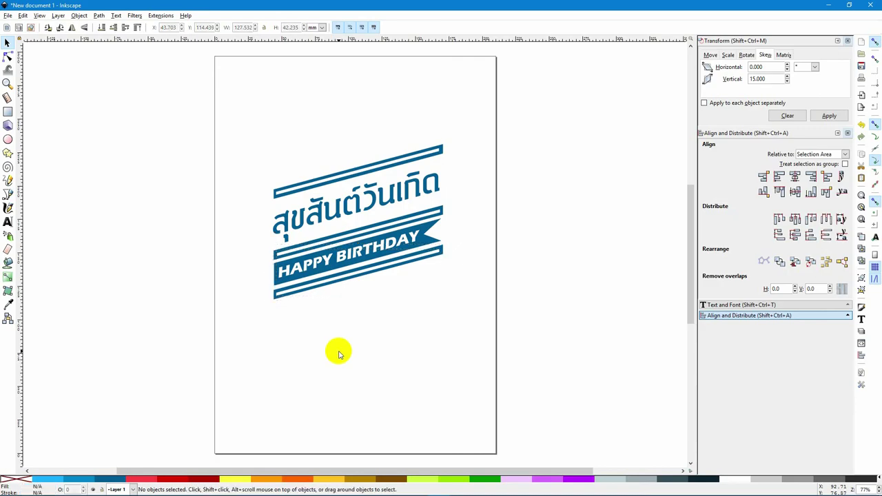